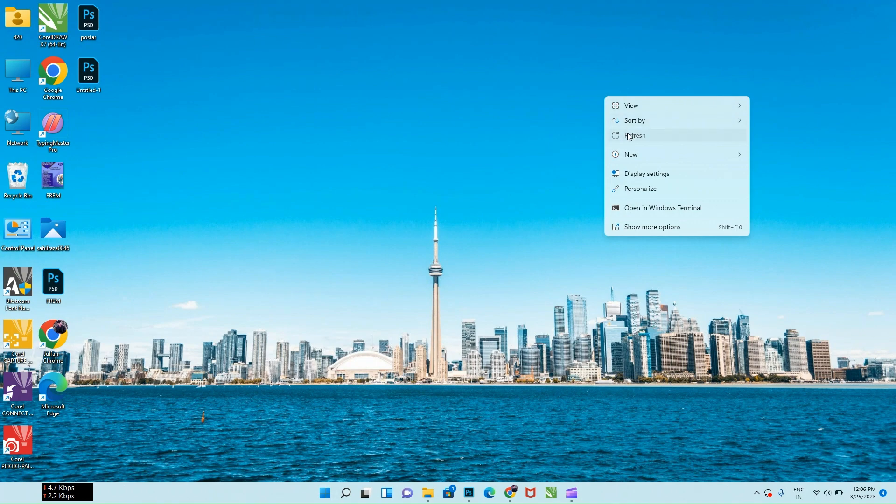
pyautogui.click(622, 135)
pyautogui.rightClick(537, 100)
pyautogui.click(560, 140)
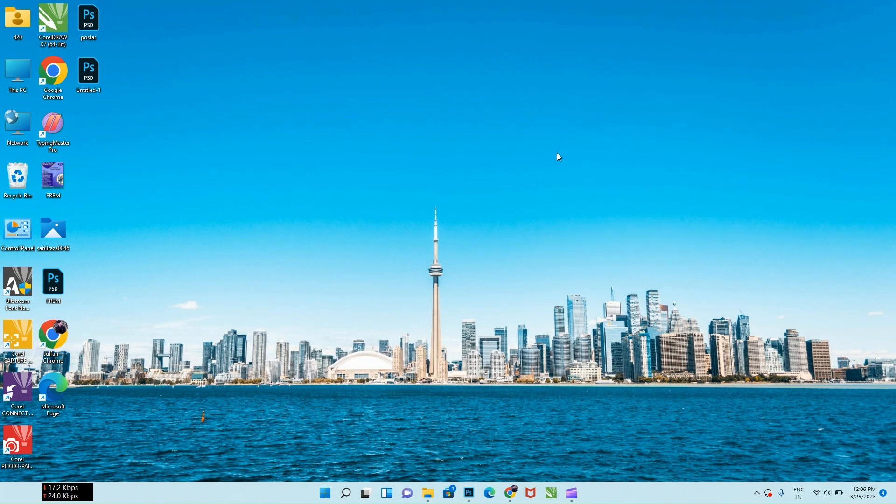
# Switch to Photoshop and open the NBSE-Sample-Marksheet-692x1024 JPG from the sahilraza0046 folder on the desktop
pyautogui.click(470, 492)
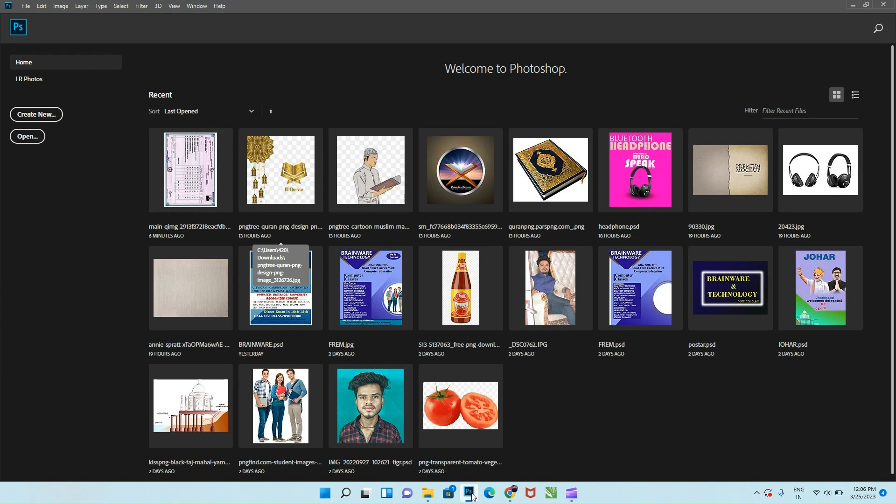
pyautogui.click(28, 137)
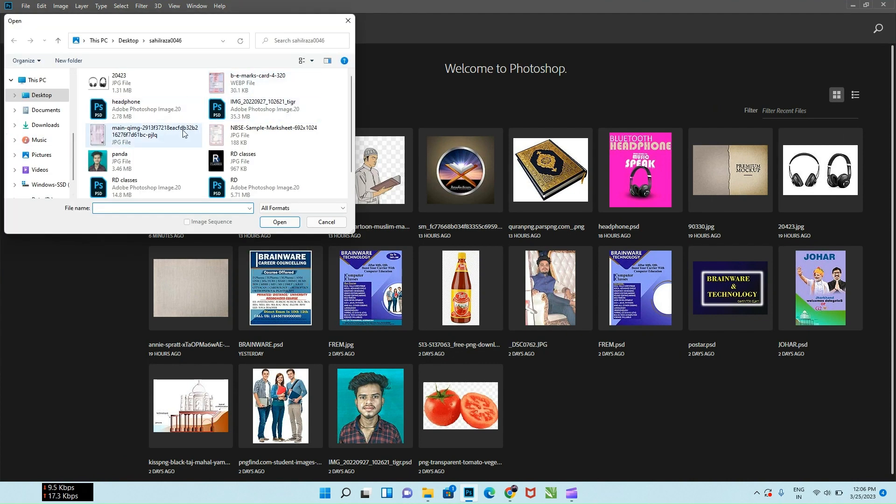
pyautogui.click(232, 137)
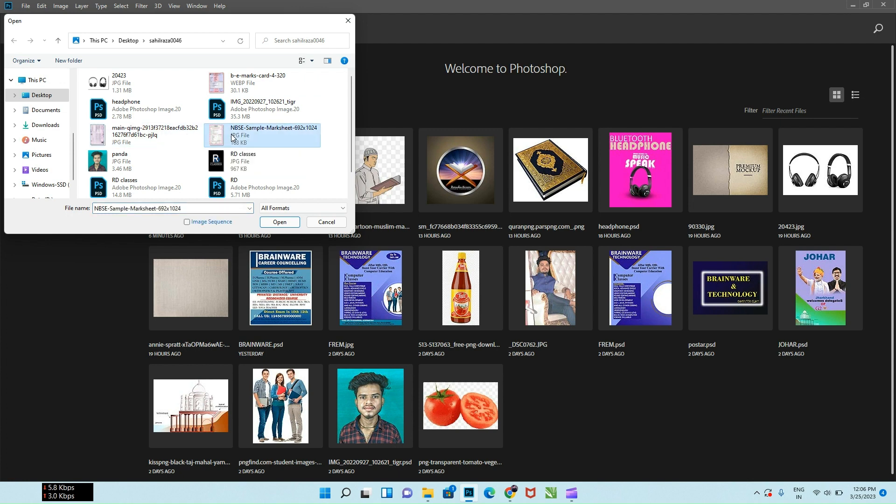
pyautogui.doubleClick(232, 136)
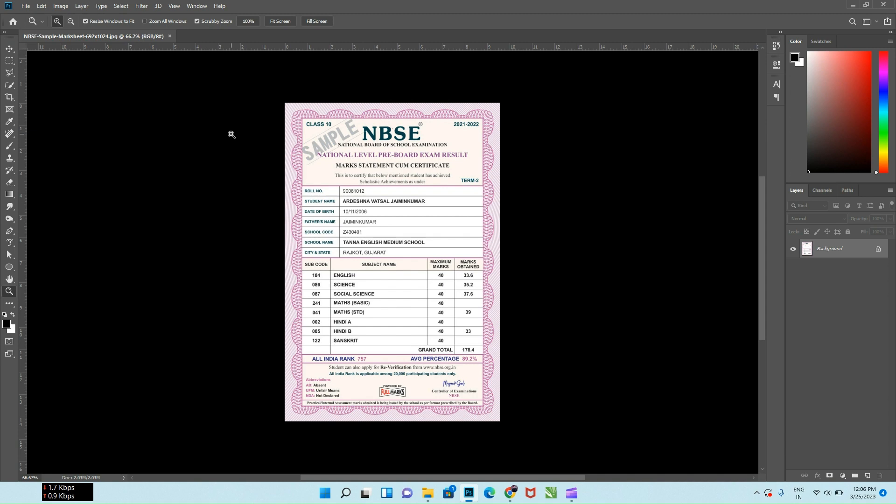
# Place two horizontal guides along the upper and lower edges of the student name text
pyautogui.moveTo(329, 152); pyautogui.dragTo(350, 161)
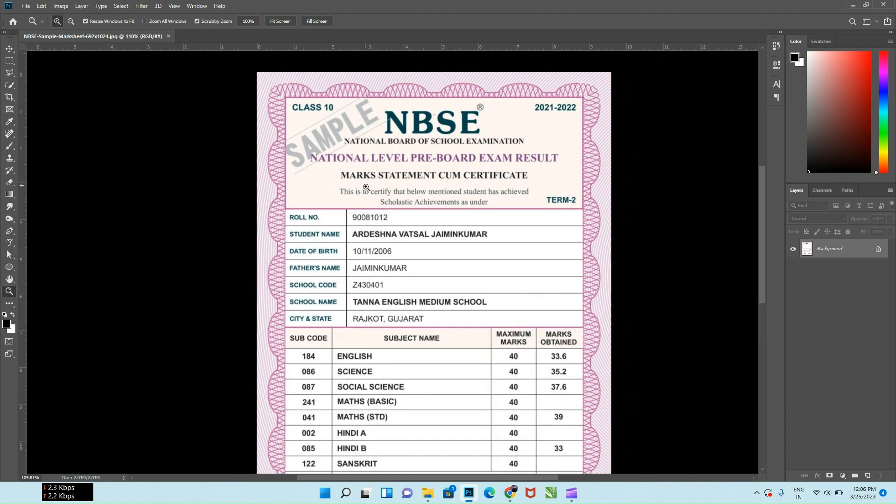
pyautogui.moveTo(400, 216); pyautogui.dragTo(335, 195)
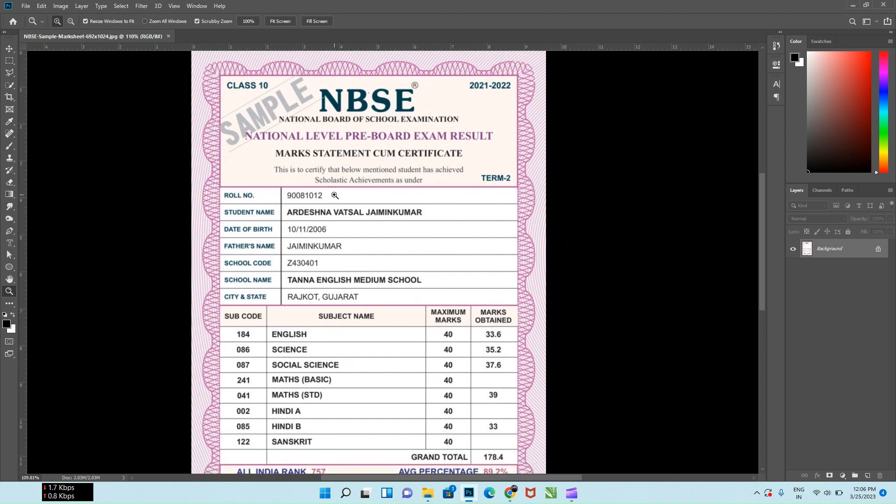
pyautogui.hotkey('ctrl', '+')
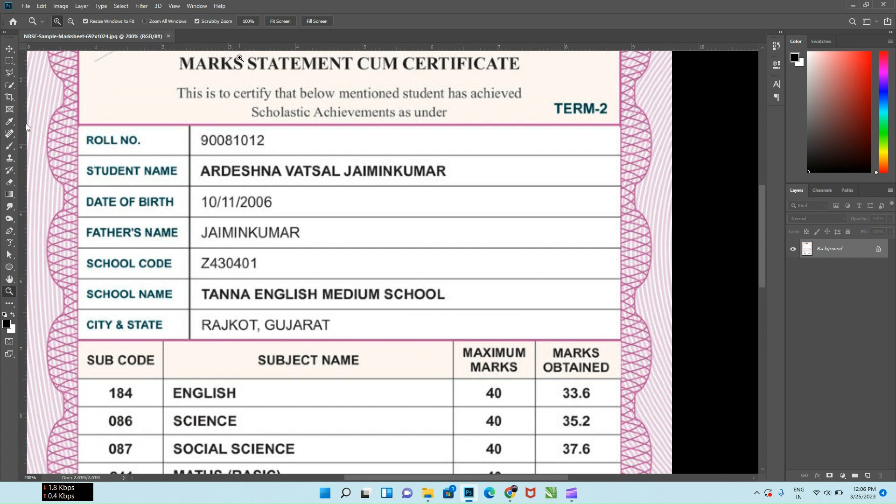
pyautogui.moveTo(239, 48); pyautogui.dragTo(242, 164)
pyautogui.moveTo(226, 47); pyautogui.dragTo(219, 177)
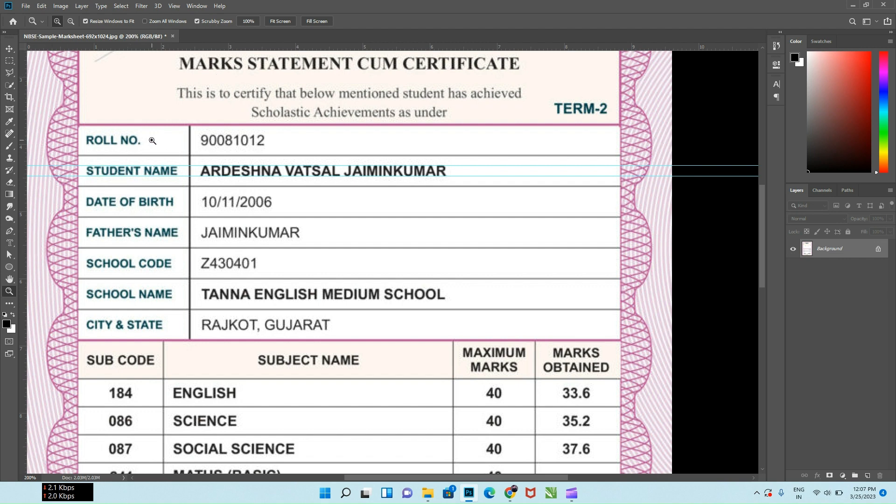
# Select the student's name between the guides with the Rectangular Marquee and remove it with a Content-Aware fill at 100% opacity
pyautogui.click(9, 61)
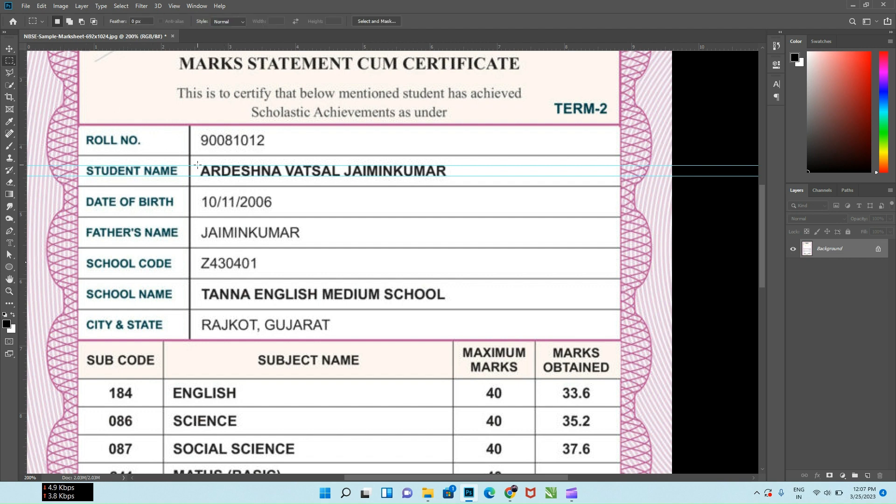
pyautogui.moveTo(198, 165); pyautogui.dragTo(444, 175)
pyautogui.rightClick(375, 172)
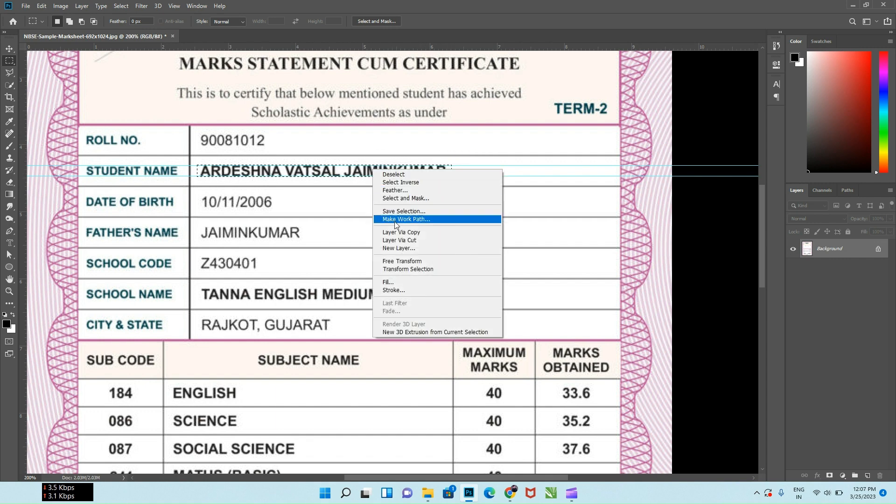
pyautogui.click(394, 282)
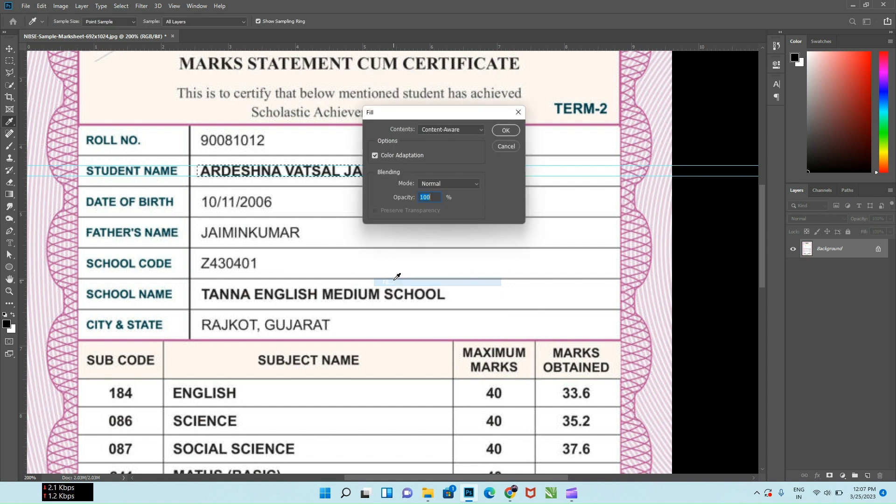
pyautogui.click(507, 131)
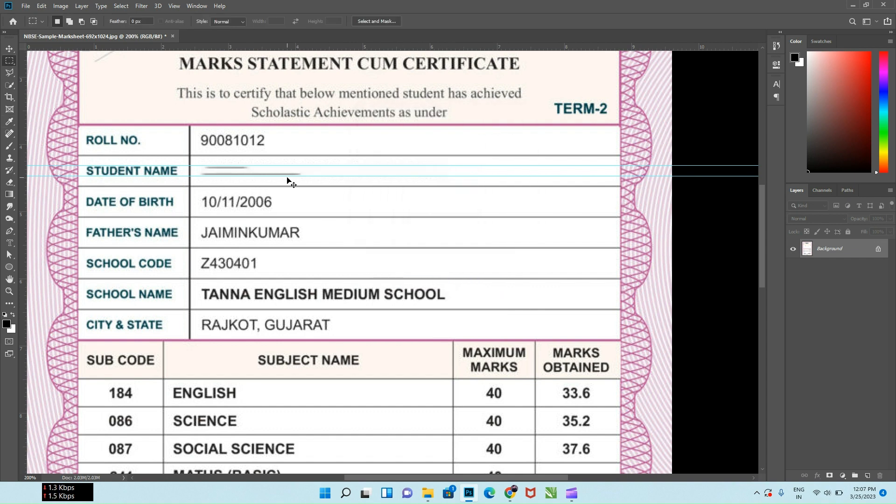
# Clear the two leftover streaks in the Student Name row with separate Content-Aware fills, and remove the selection
pyautogui.moveTo(195, 164); pyautogui.dragTo(258, 171)
pyautogui.rightClick(246, 171)
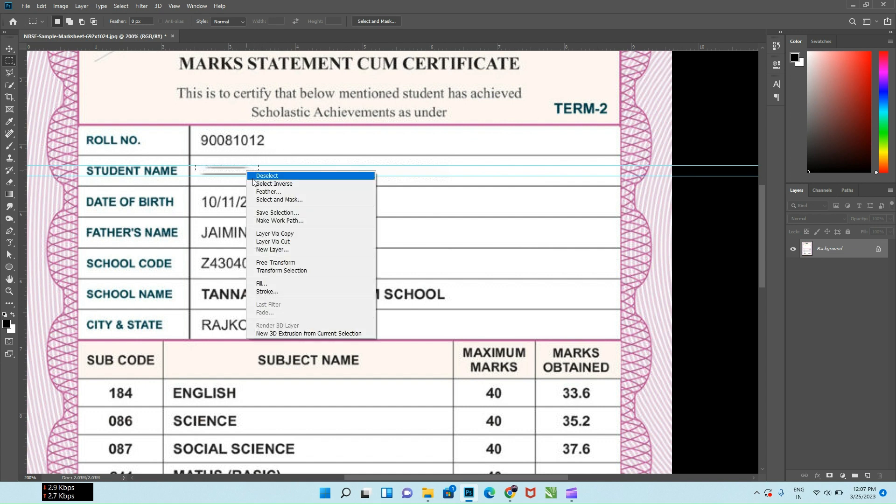
pyautogui.click(275, 284)
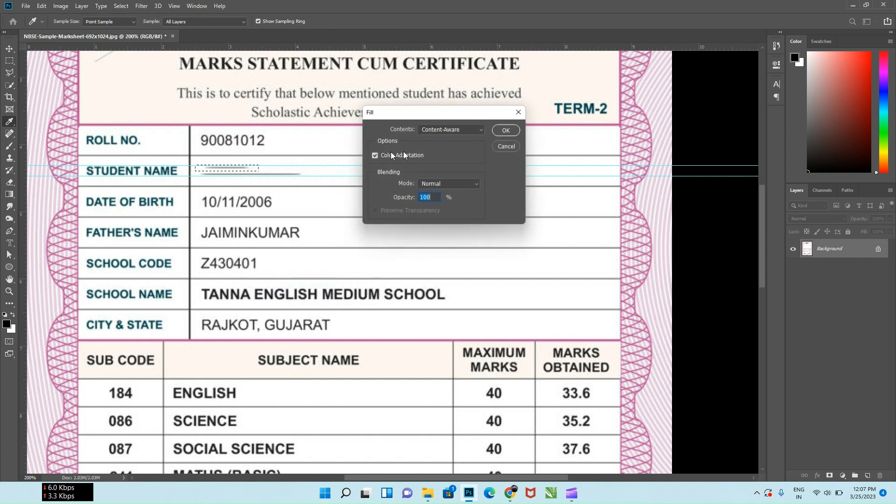
pyautogui.click(511, 132)
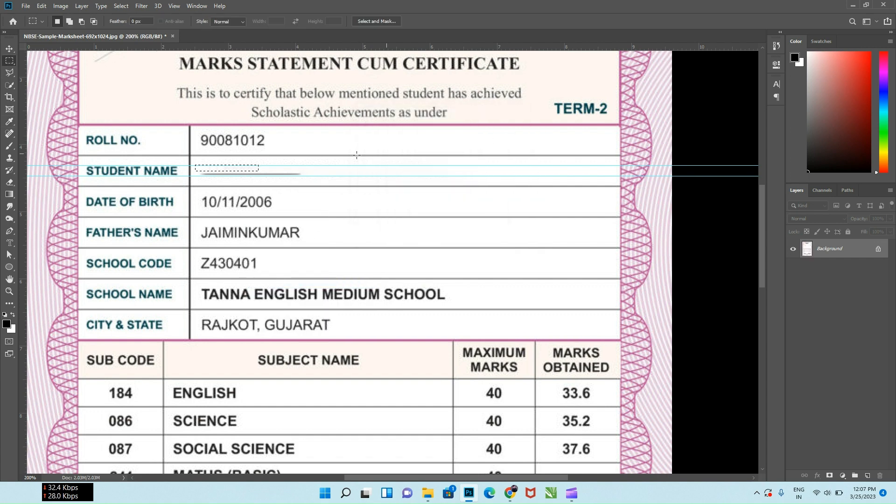
pyautogui.moveTo(197, 174); pyautogui.dragTo(309, 171)
pyautogui.rightClick(292, 175)
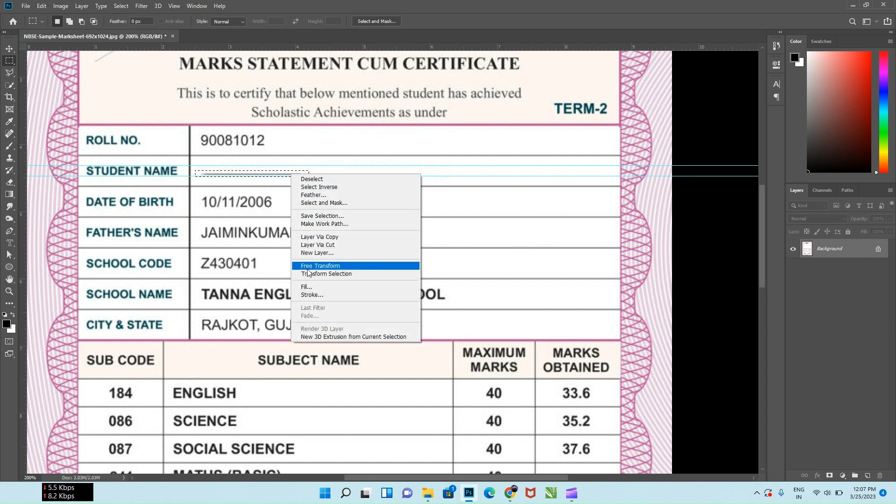
pyautogui.click(312, 286)
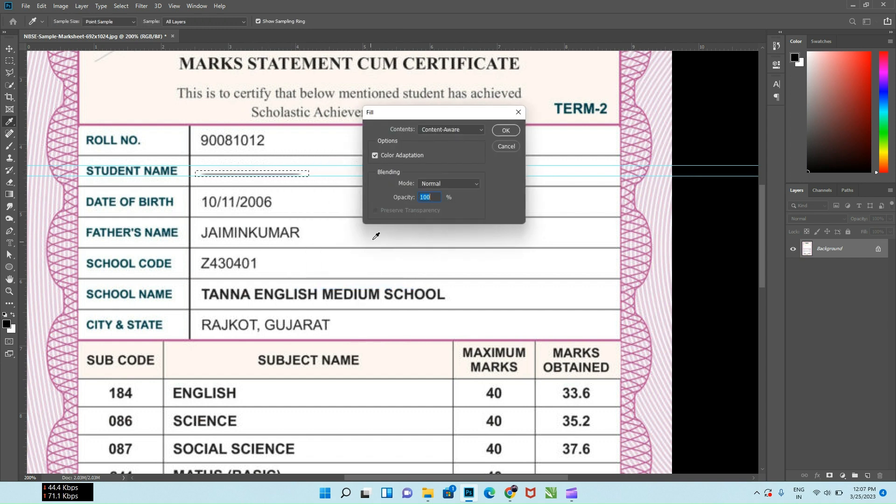
pyautogui.click(505, 131)
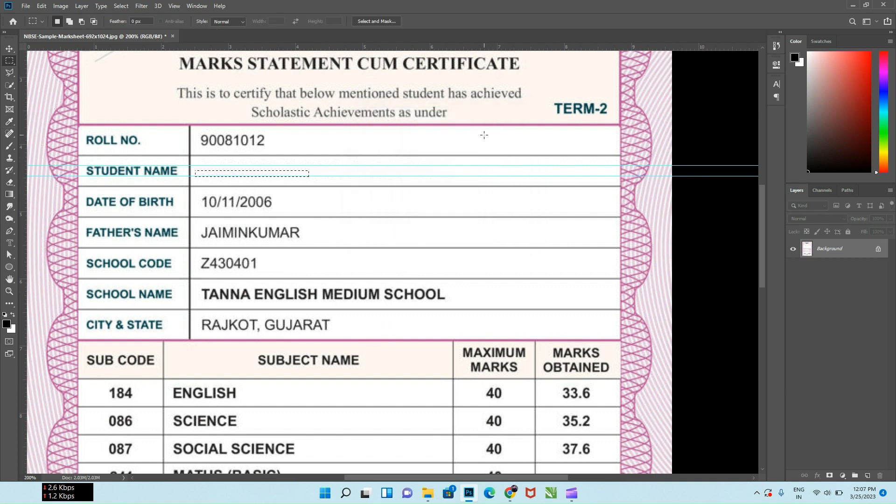
pyautogui.hotkey('ctrl', 'd')
# Add the new student name as horizontal Calibri text in the emptied Student Name row
pyautogui.click(11, 243)
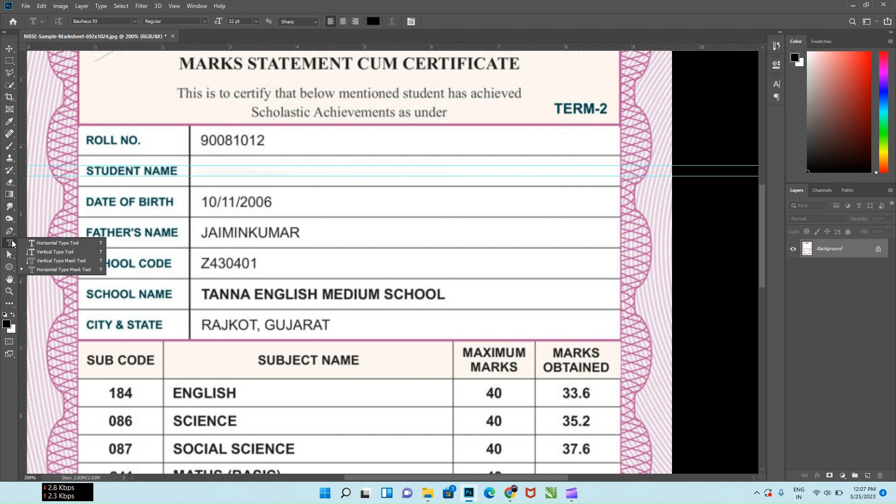
pyautogui.click(32, 242)
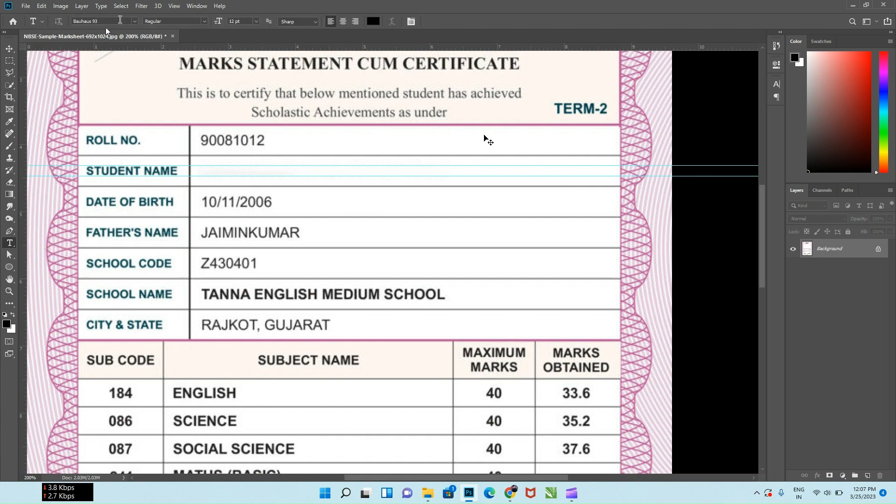
pyautogui.click(133, 21)
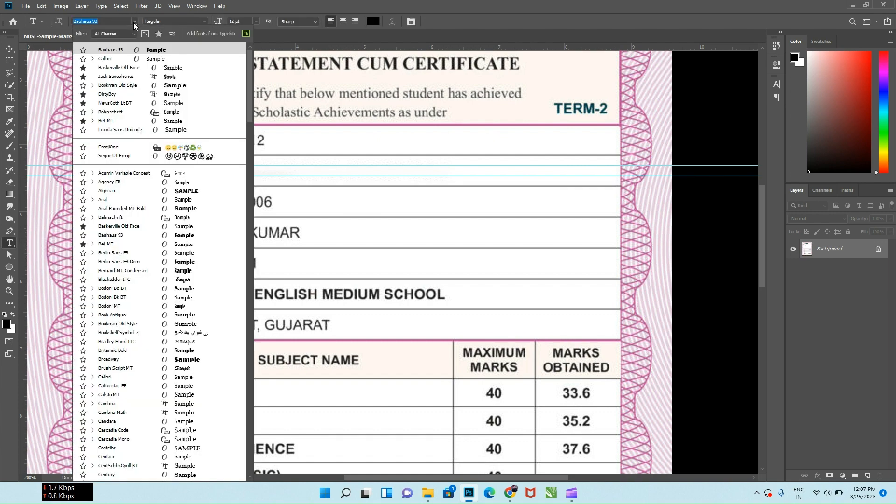
pyautogui.click(133, 59)
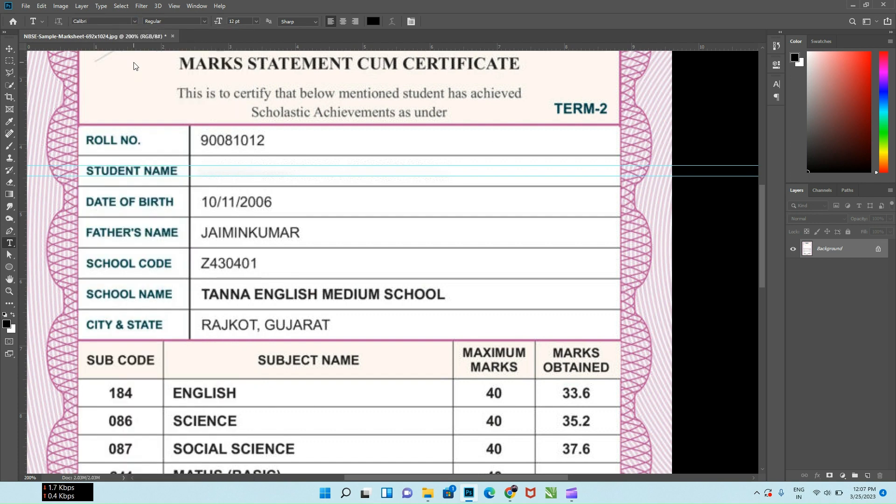
pyautogui.click(203, 169)
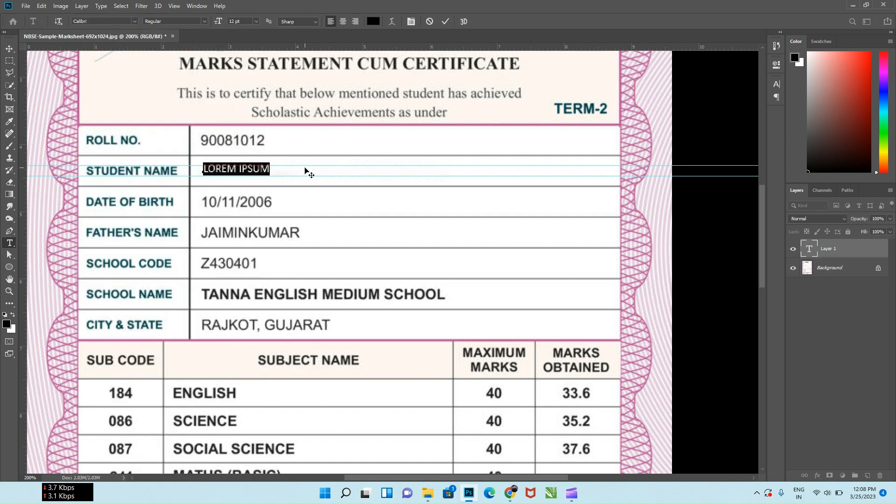
pyautogui.press('BackSpace')
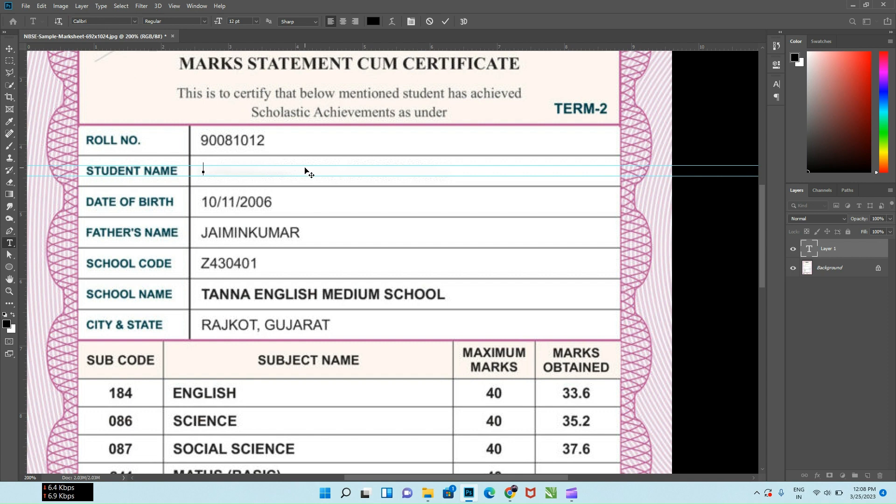
pyautogui.click(445, 20)
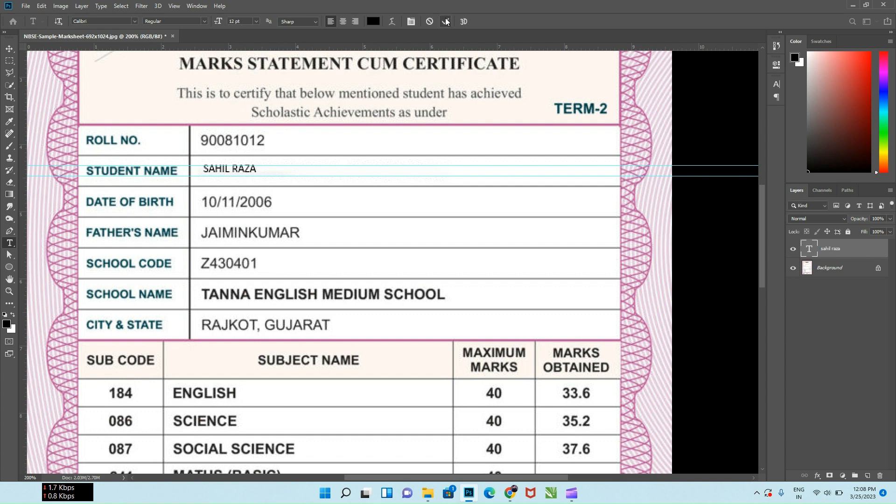
# Set the font style of the new student name text to Bold
pyautogui.click(776, 83)
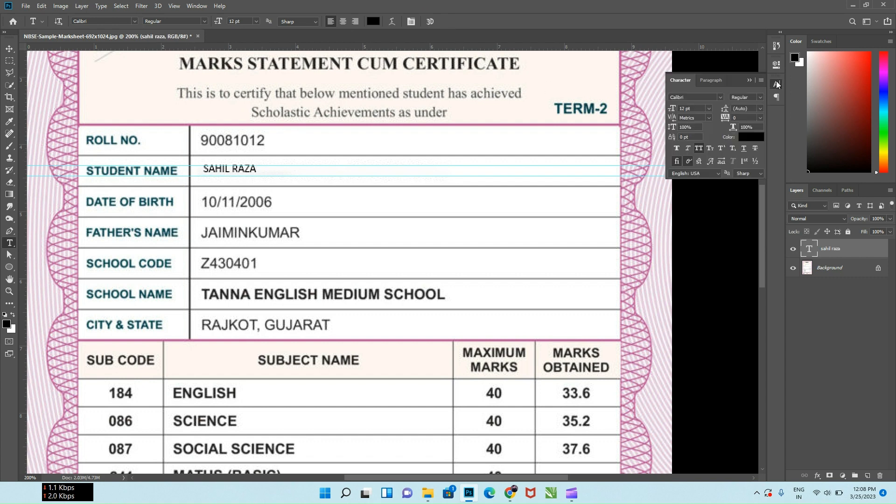
pyautogui.click(760, 98)
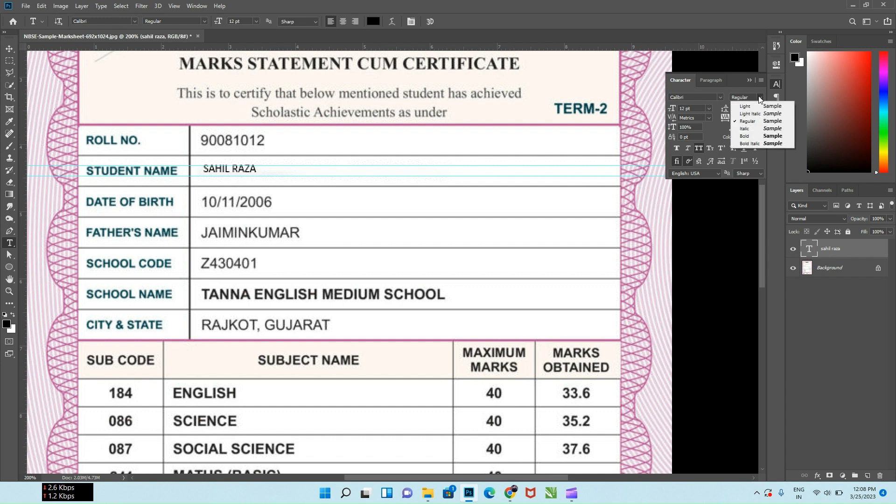
pyautogui.click(761, 136)
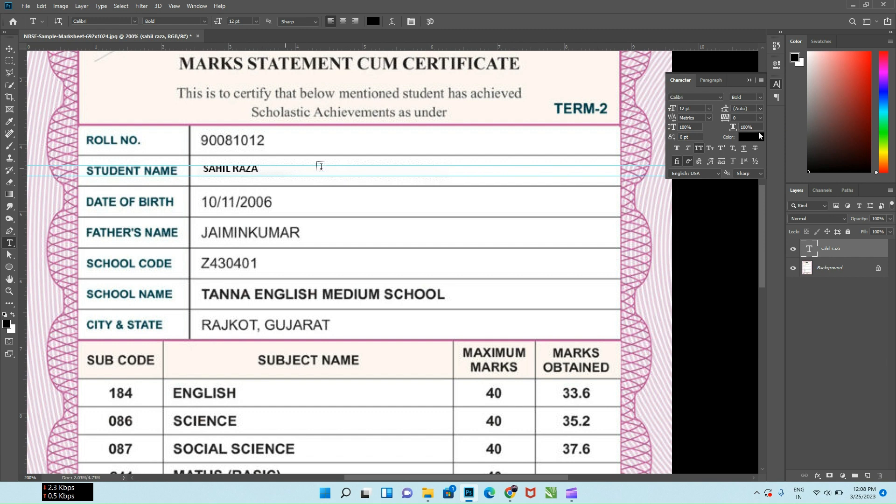
# Set the new name's text colour to dark grey 3c3c3c, sampled from the father's name lettering
pyautogui.click(743, 137)
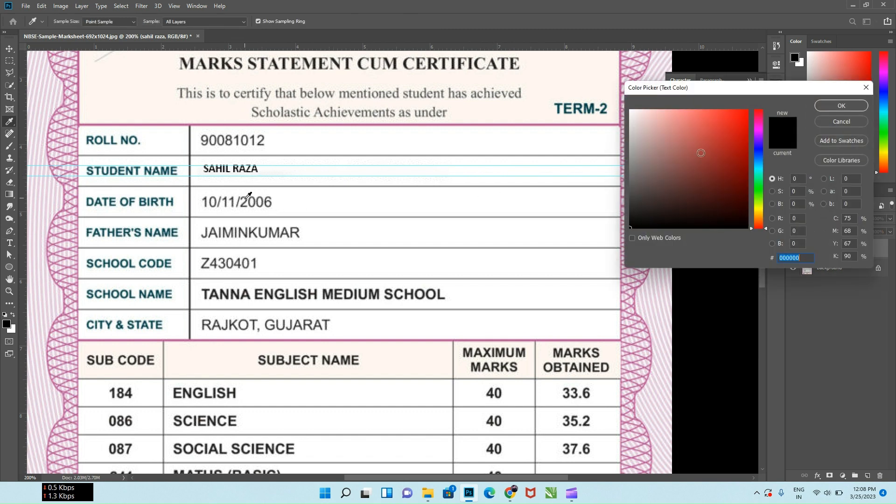
pyautogui.click(246, 199)
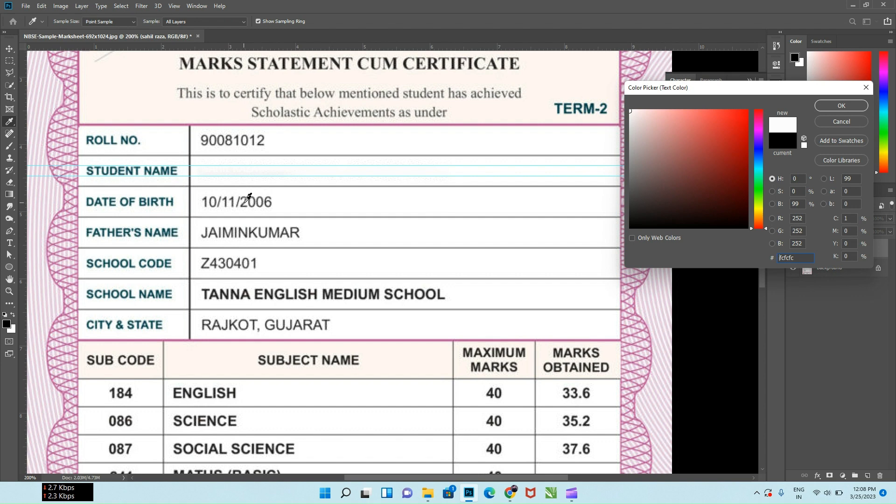
pyautogui.click(243, 205)
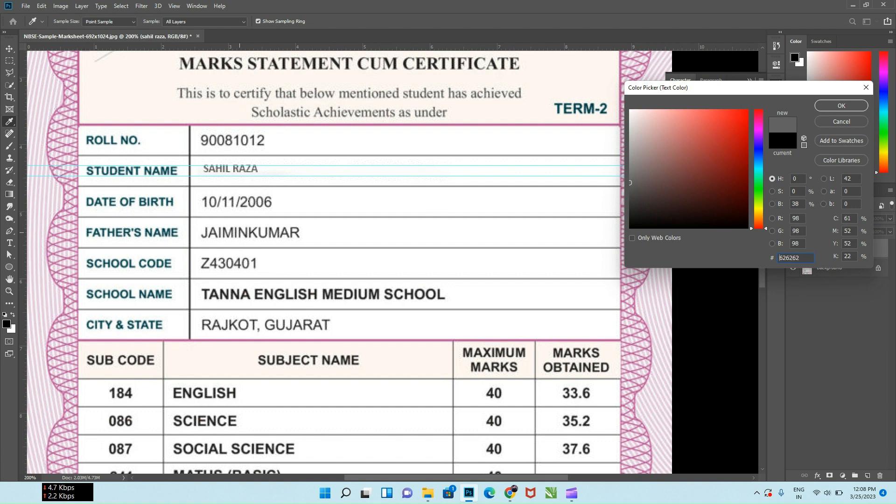
pyautogui.click(239, 233)
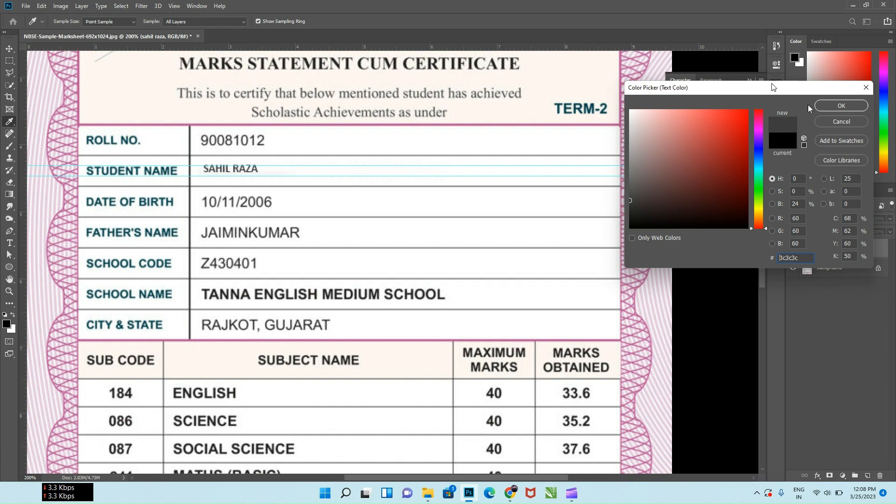
pyautogui.click(838, 106)
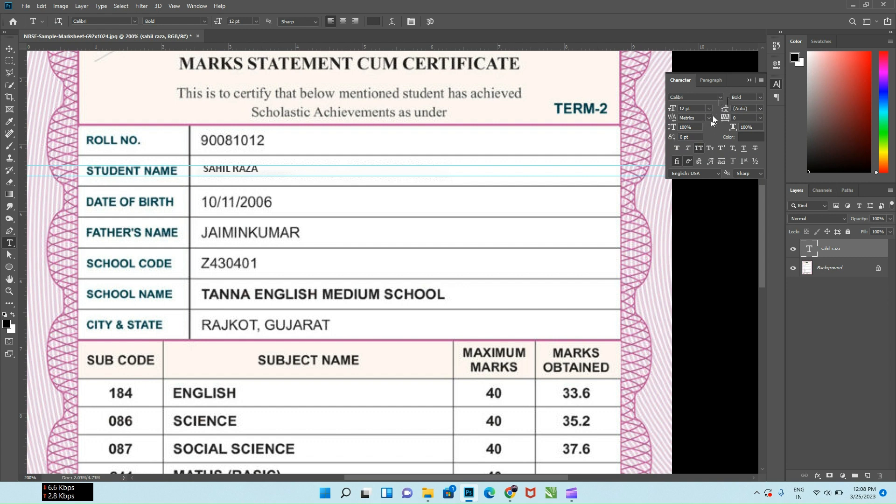
# Set the tracking of the new student name text to 5
pyautogui.click(709, 118)
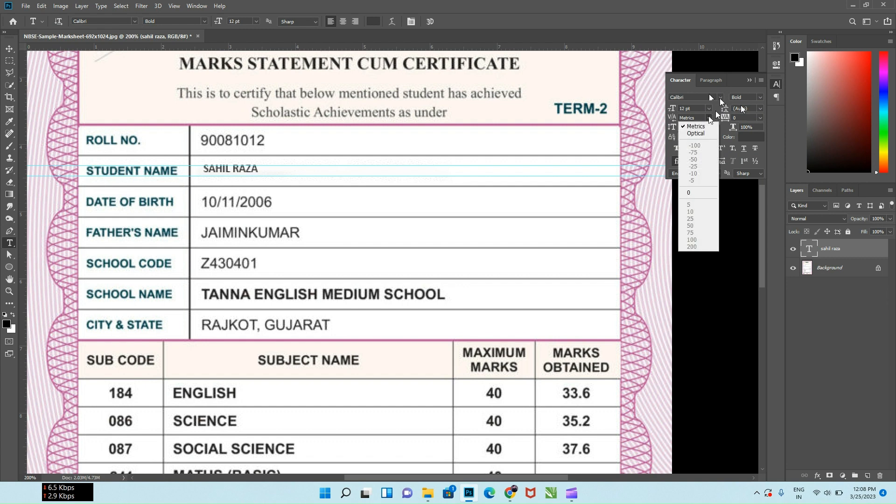
pyautogui.click(708, 118)
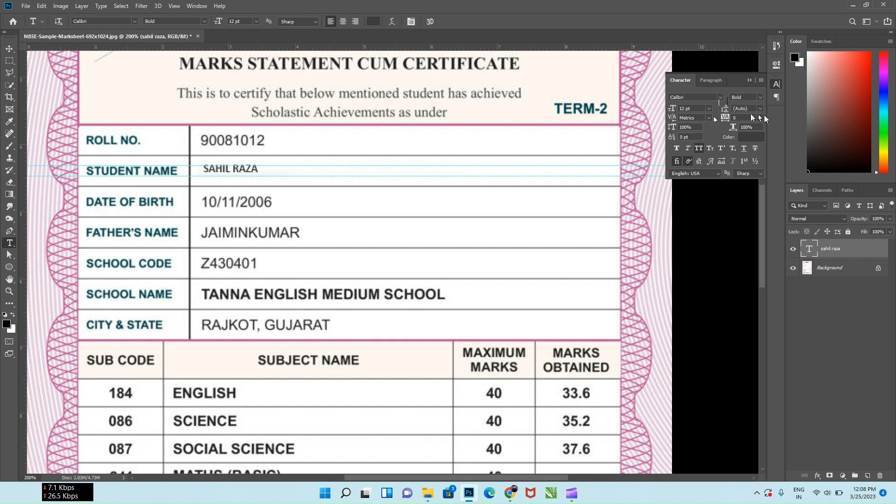
pyautogui.click(760, 118)
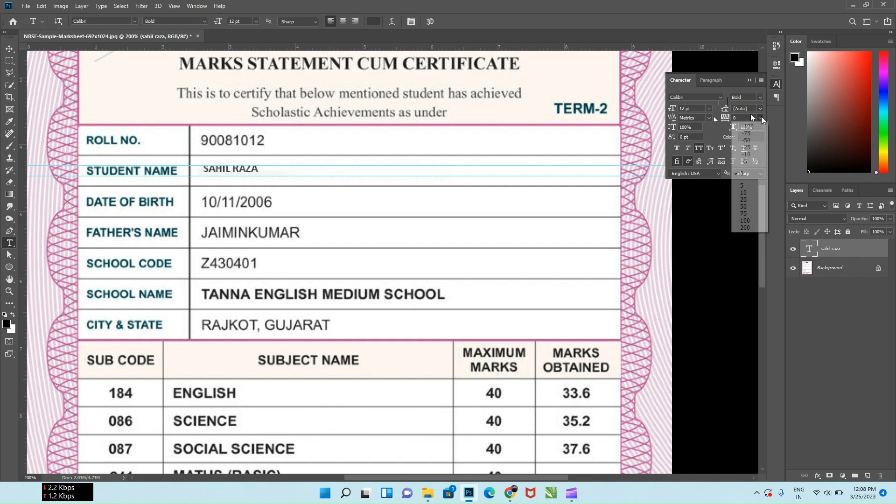
pyautogui.click(743, 186)
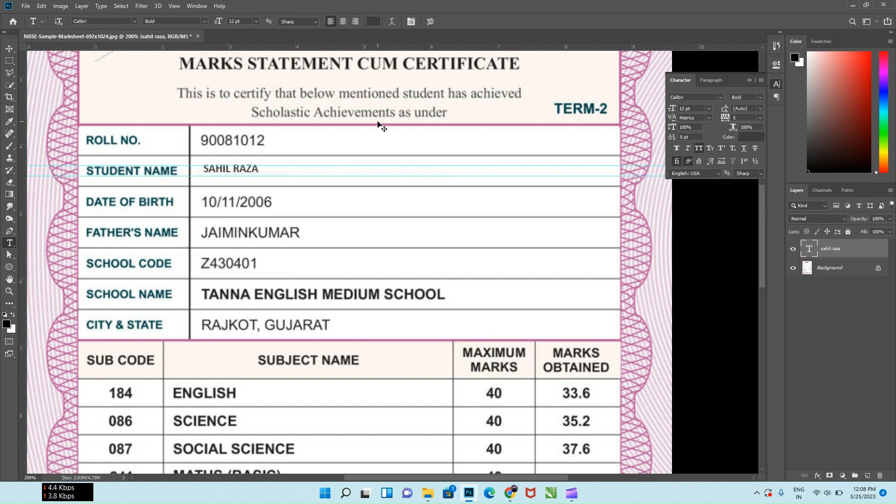
# Scale the new student name to about 132% and align it with the other values in the Student Name row
pyautogui.hotkey('ctrl', 't')
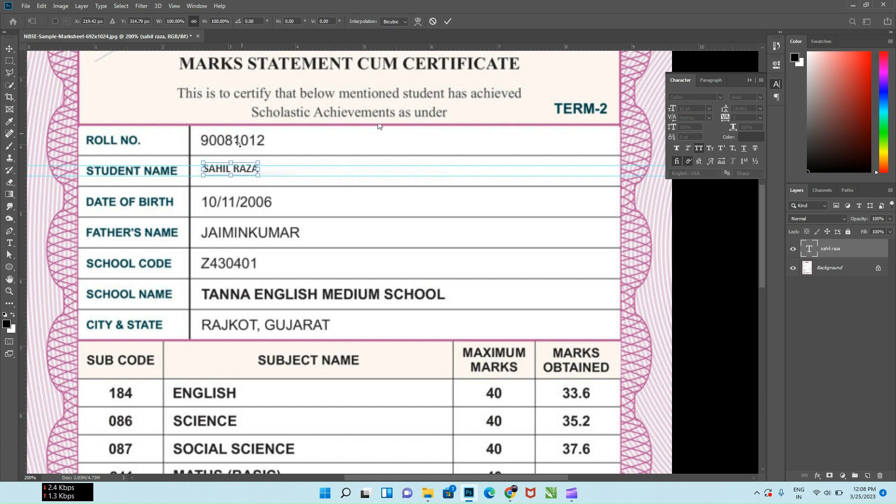
pyautogui.moveTo(259, 179)
pyautogui.mouseDown()
pyautogui.moveTo(279, 190)
pyautogui.moveTo(244, 169)
pyautogui.moveTo(262, 162)
pyautogui.mouseUp()
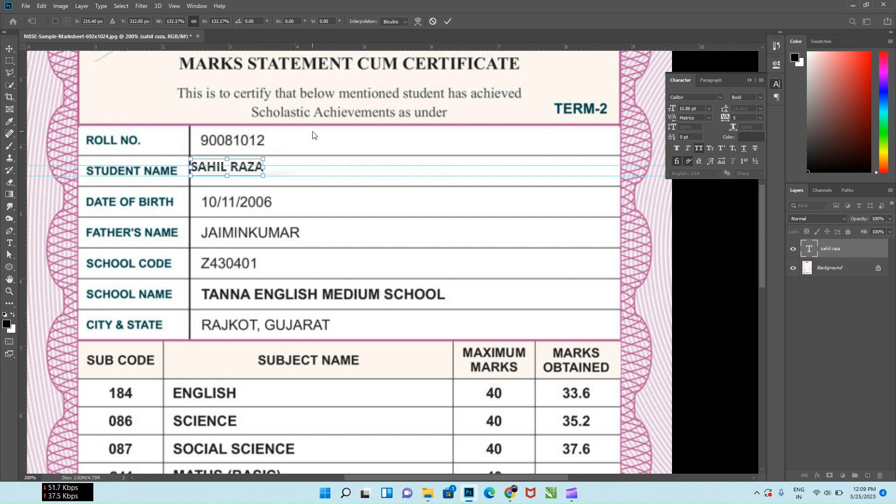
pyautogui.press('Down')
pyautogui.press('Down')
pyautogui.press('Down')
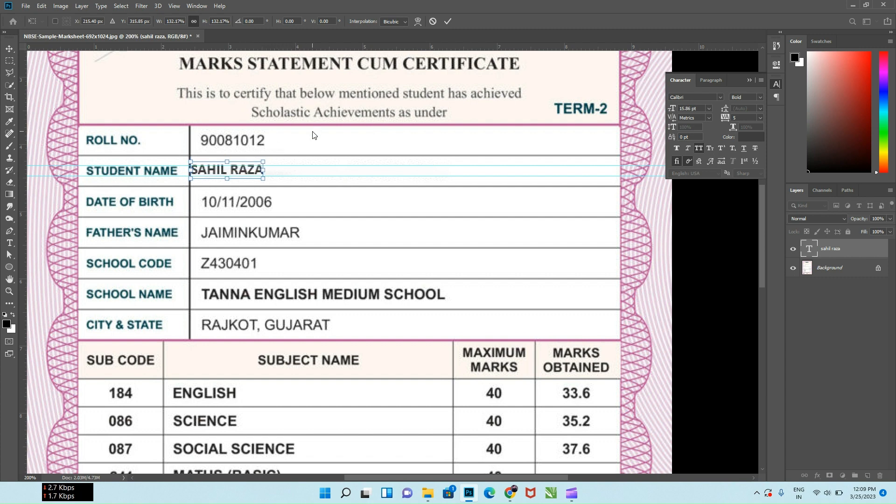
pyautogui.press('Right')
pyautogui.press('Right')
pyautogui.press('Down')
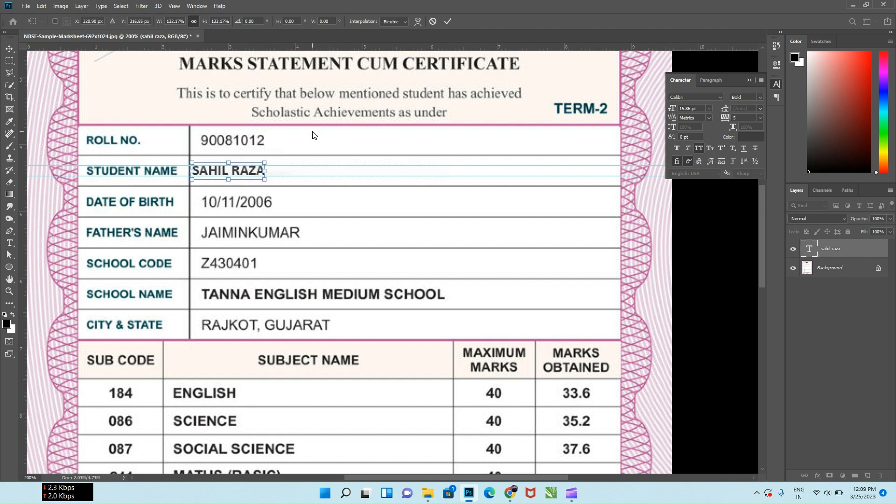
pyautogui.press('Right')
pyautogui.press('Right')
pyautogui.press('Right')
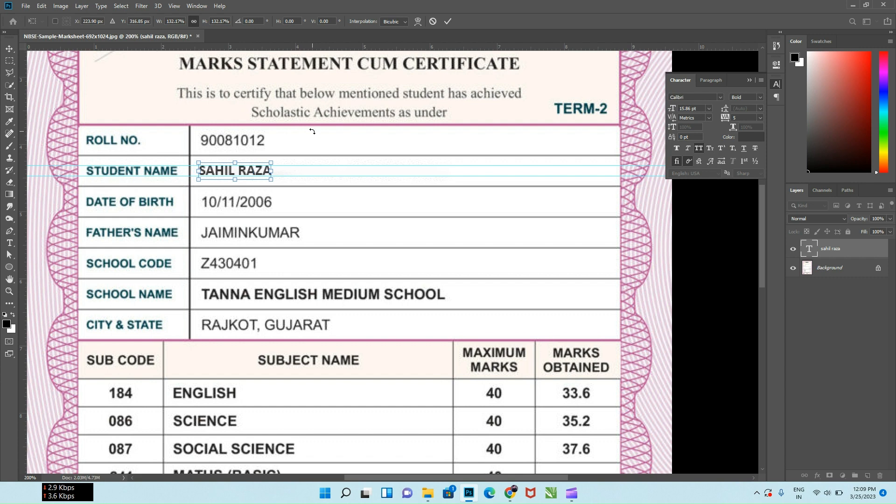
pyautogui.click(446, 21)
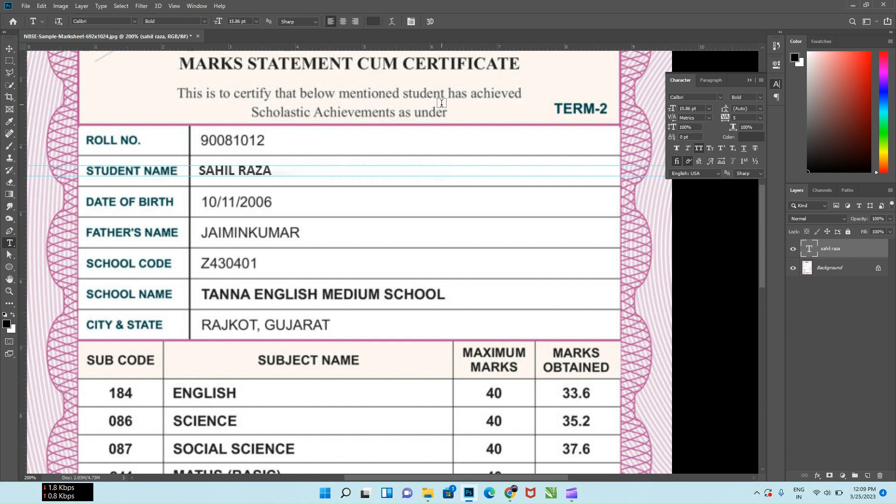
# Place two horizontal guides along the upper and lower edges of the father's name lettering
pyautogui.press('v')
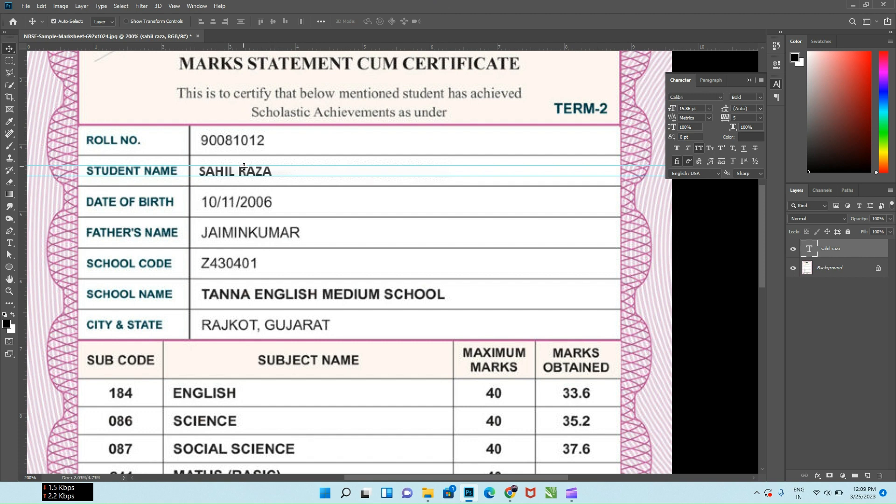
pyautogui.moveTo(298, 44); pyautogui.dragTo(296, 227)
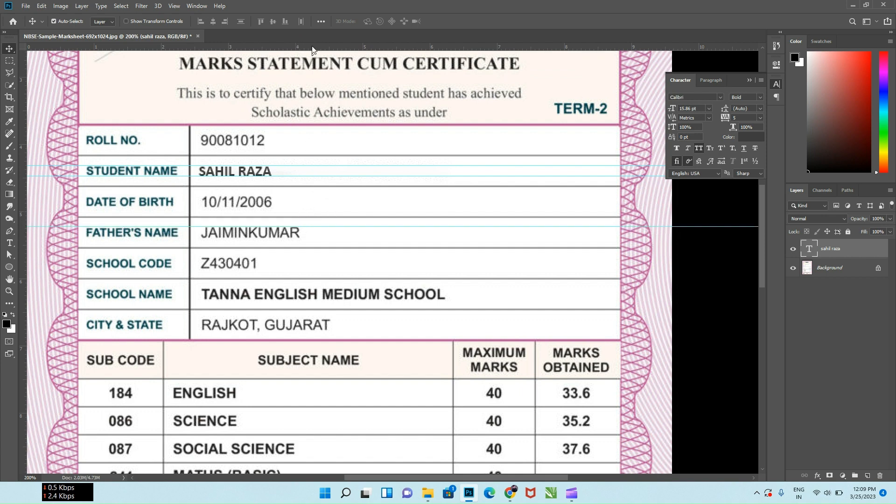
pyautogui.moveTo(311, 46); pyautogui.dragTo(303, 238)
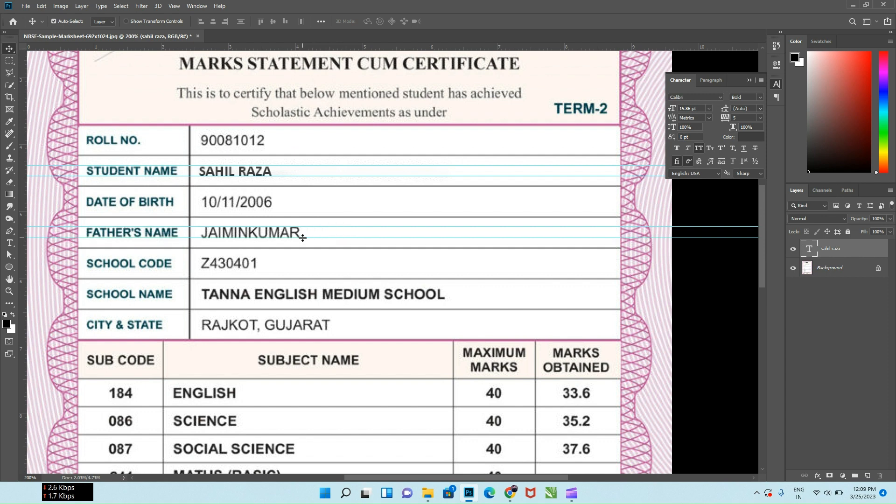
# Erase the father's name from the Background layer with a Content-Aware fill over a rectangular selection
pyautogui.click(10, 61)
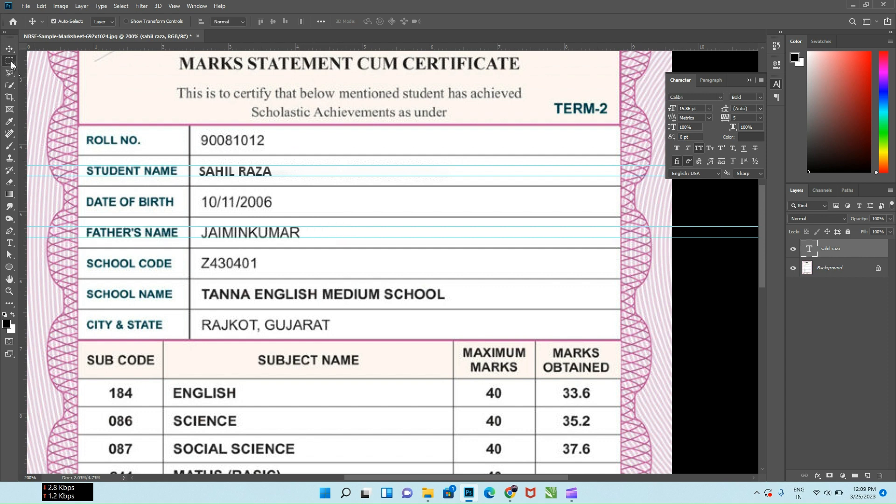
pyautogui.click(843, 271)
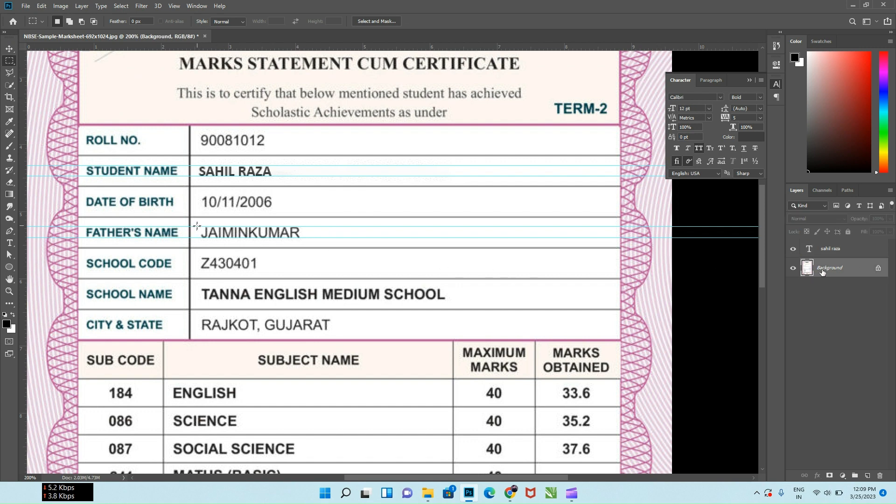
pyautogui.moveTo(197, 226); pyautogui.dragTo(308, 241)
pyautogui.rightClick(280, 236)
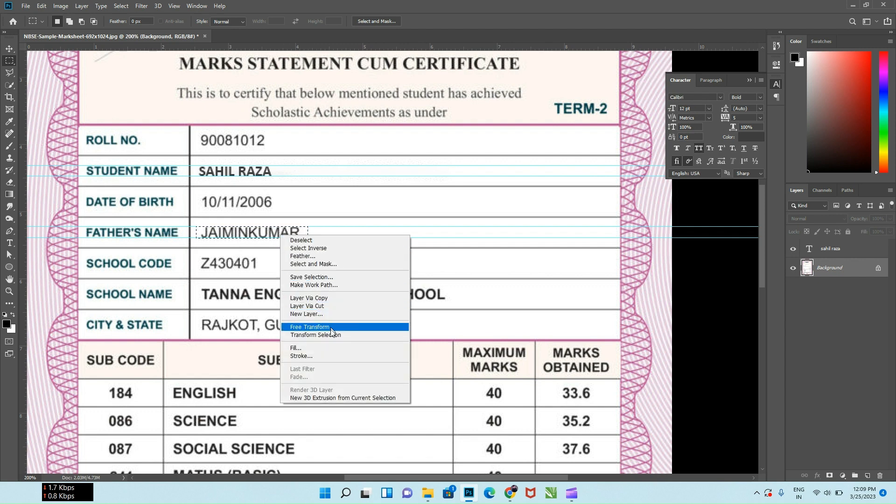
pyautogui.click(332, 349)
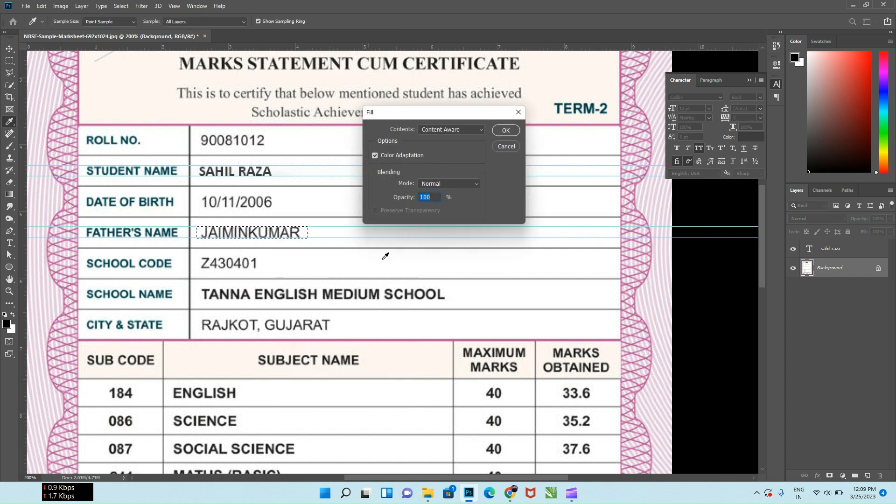
pyautogui.click(506, 130)
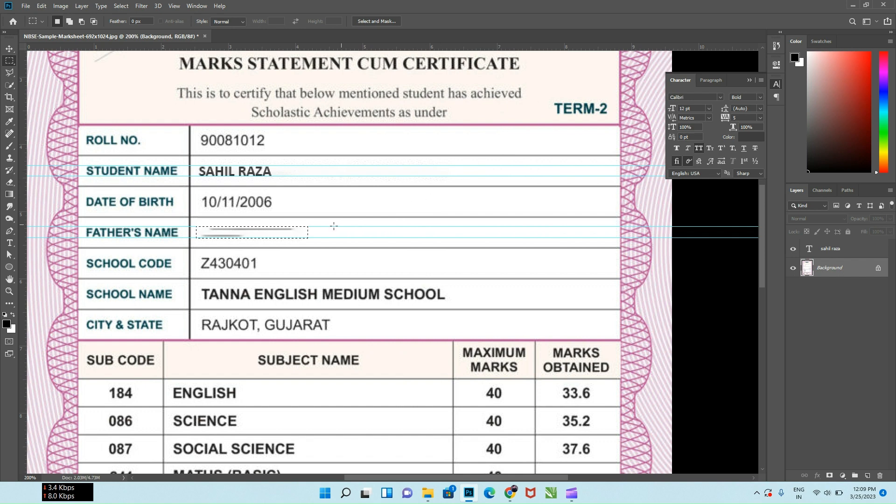
# Clear the two leftover streaks in the Father's Name row with separate Content-Aware fills, and remove the selection
pyautogui.moveTo(205, 221); pyautogui.dragTo(298, 232)
pyautogui.rightClick(289, 231)
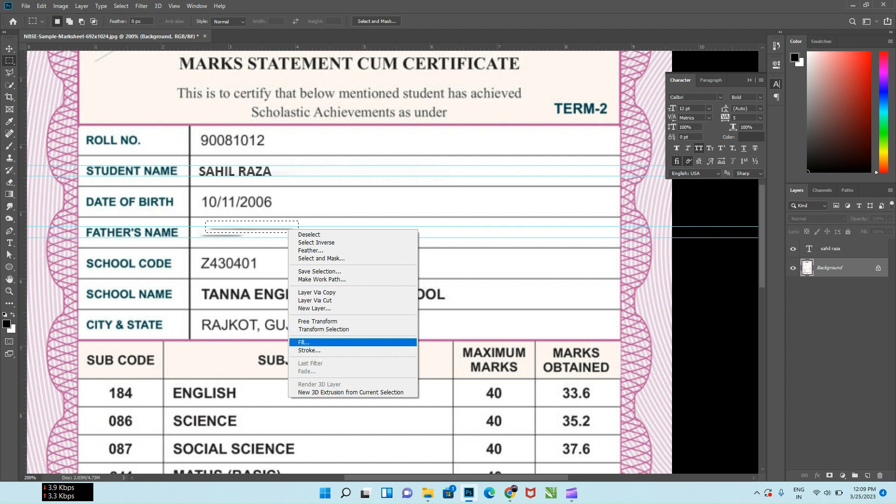
pyautogui.click(303, 342)
pyautogui.click(504, 132)
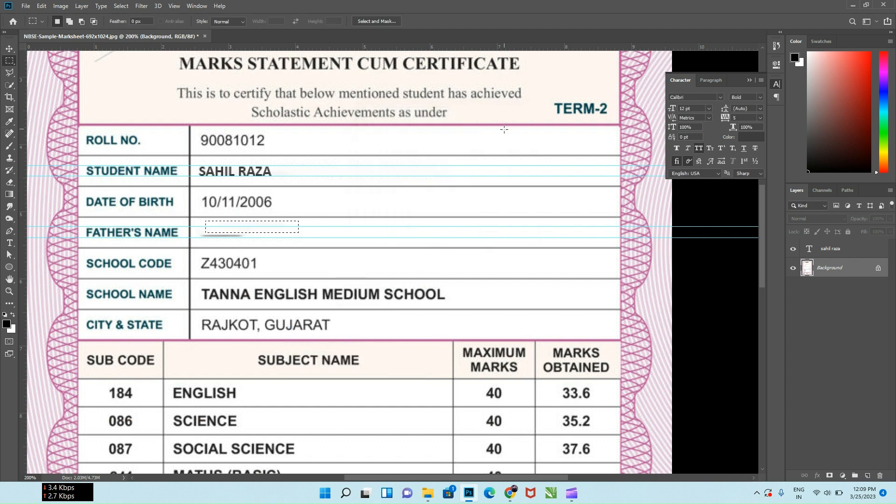
pyautogui.moveTo(199, 230); pyautogui.dragTo(260, 238)
pyautogui.rightClick(245, 240)
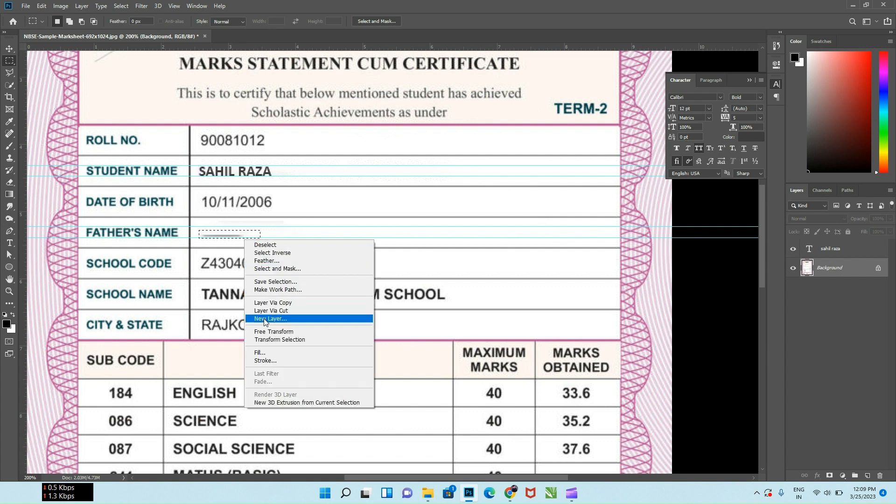
pyautogui.click(266, 352)
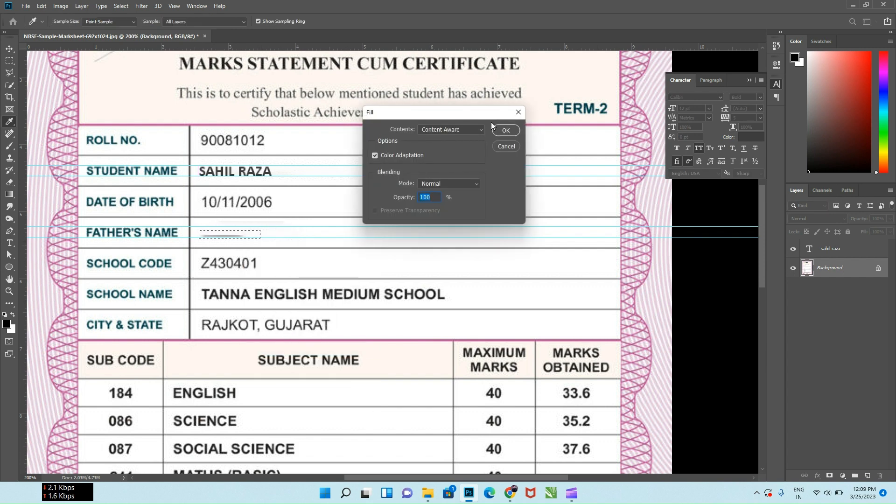
pyautogui.click(506, 130)
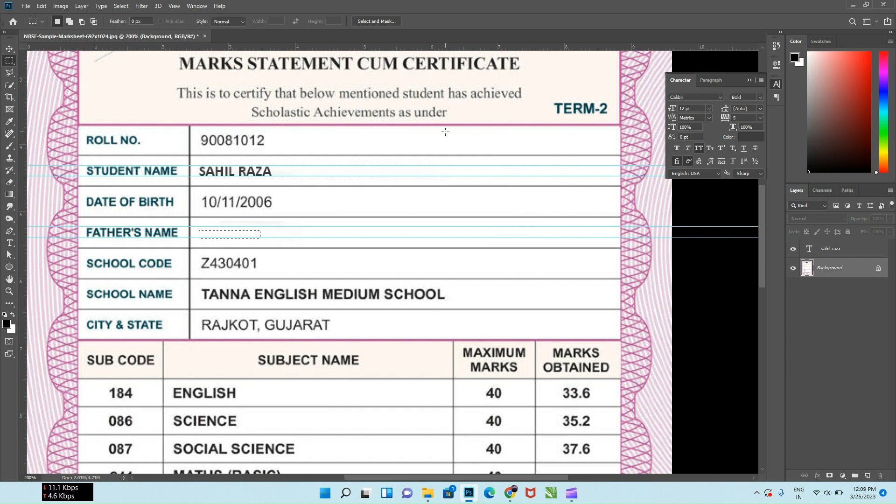
pyautogui.hotkey('ctrl', 'd')
# Set the anti-aliasing method of the horizontal Type tool to Smooth
pyautogui.click(9, 243)
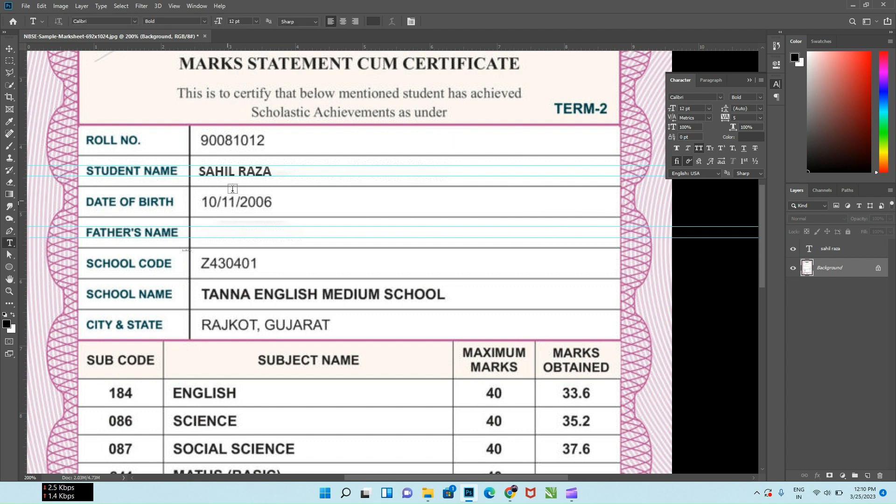
pyautogui.click(315, 21)
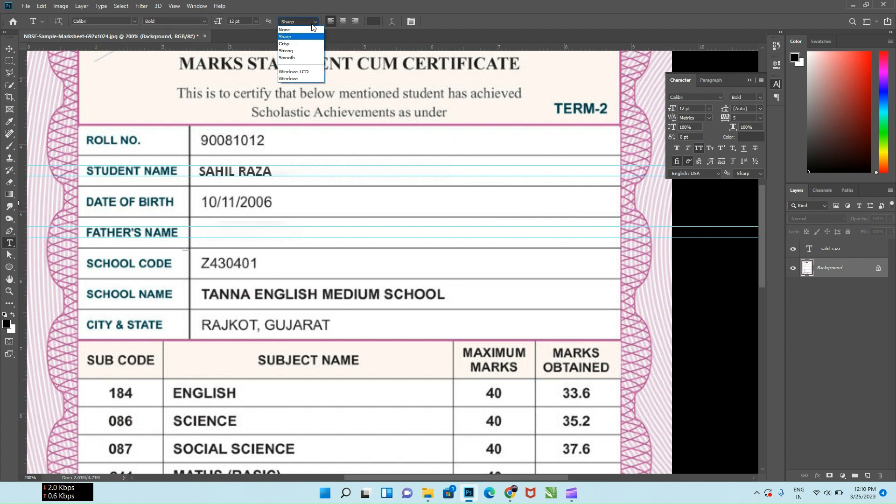
pyautogui.click(311, 58)
pyautogui.click(205, 234)
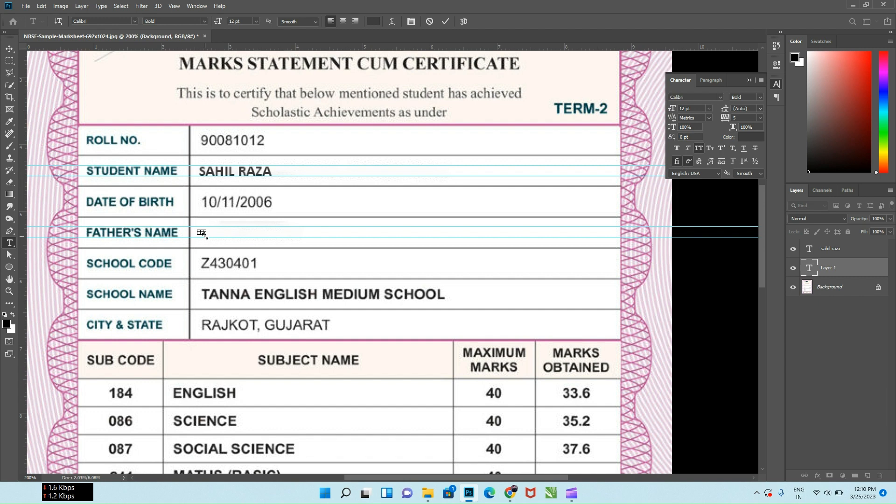
pyautogui.moveTo(198, 231); pyautogui.dragTo(240, 256)
pyautogui.click(374, 21)
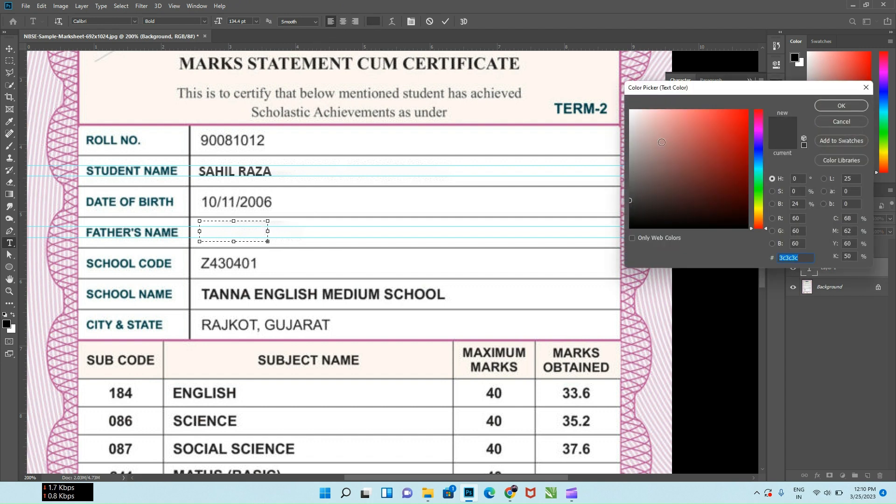
pyautogui.click(841, 106)
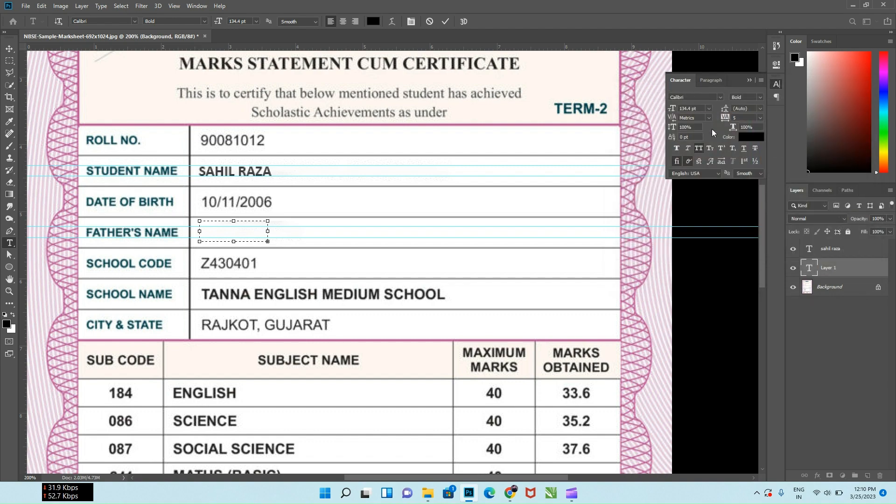
pyautogui.click(429, 22)
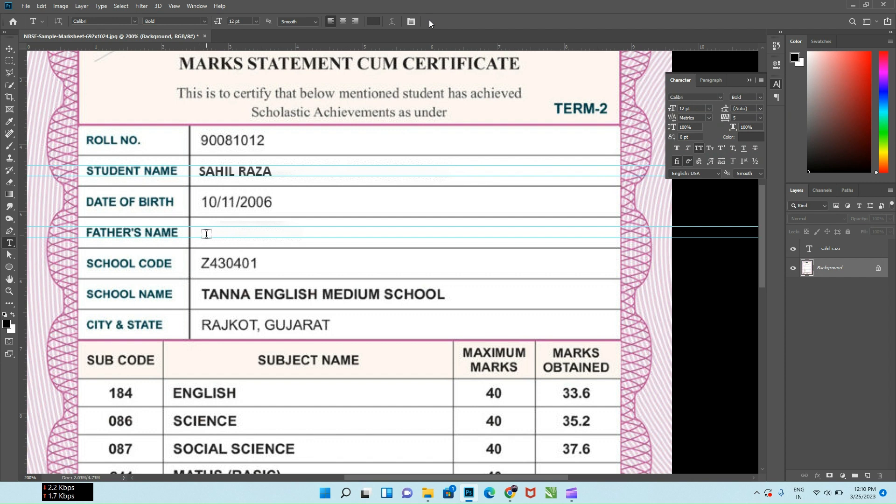
# Add the new father's name as 12 pt Calibri Bold text in the emptied Father's Name row
pyautogui.click(205, 234)
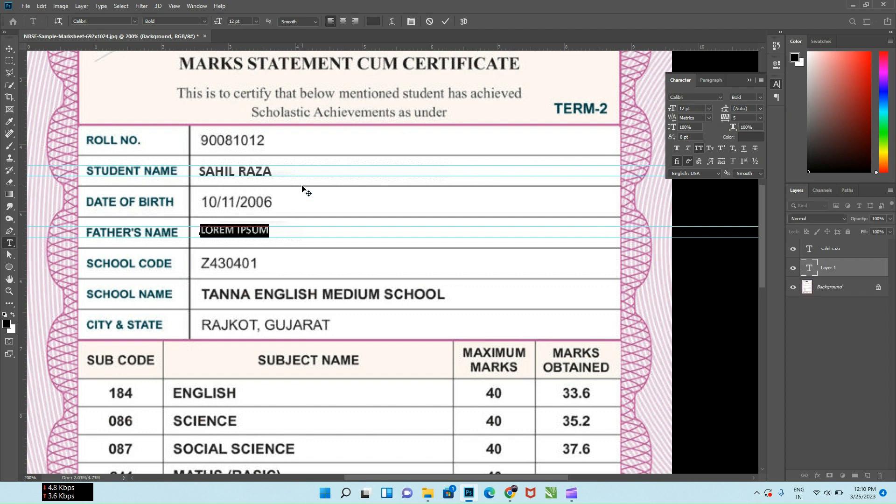
pyautogui.press('BackSpace')
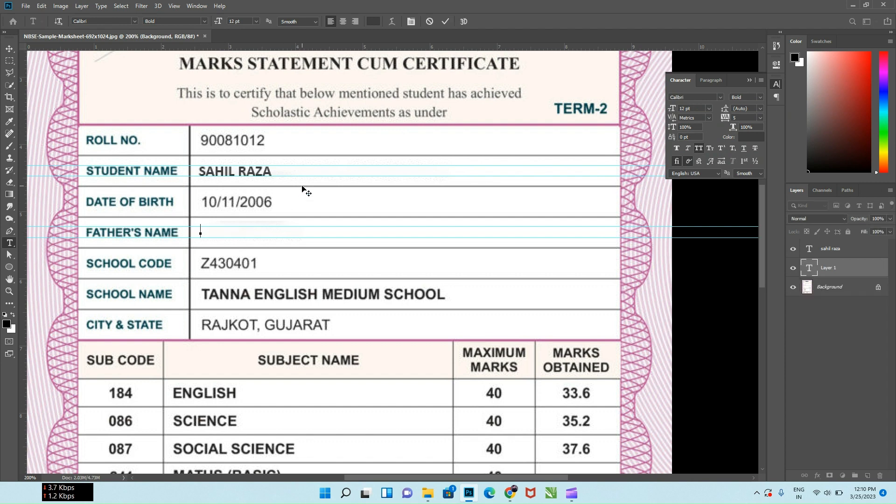
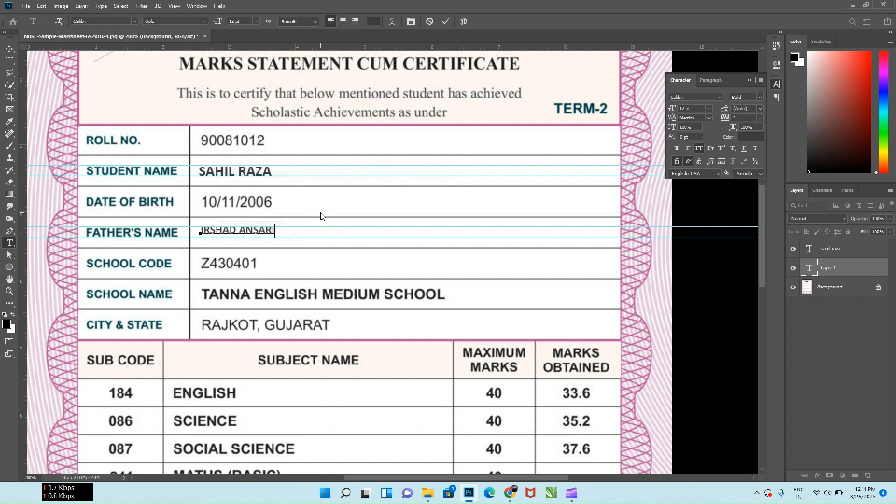
# Enlarge the new father's name text to 15.14 pt and position it between the guides in its row
pyautogui.press('ctrl')
pyautogui.moveTo(274, 239); pyautogui.dragTo(282, 244)
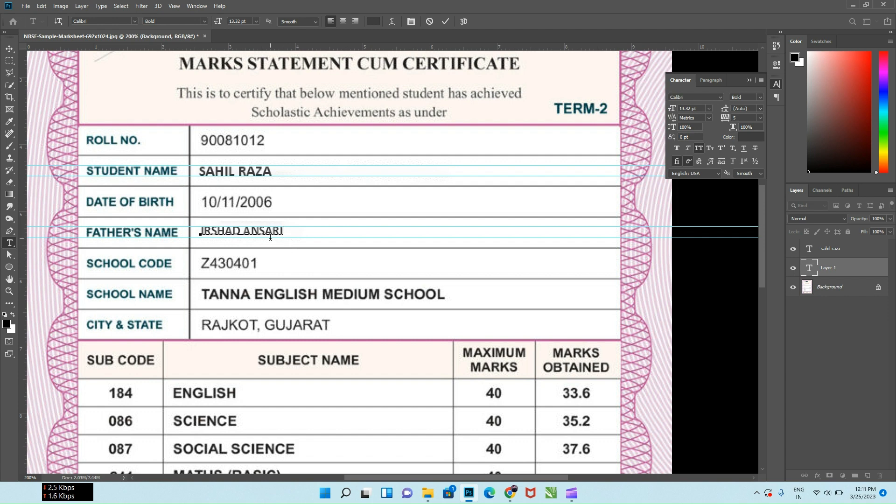
pyautogui.moveTo(270, 242); pyautogui.dragTo(270, 246)
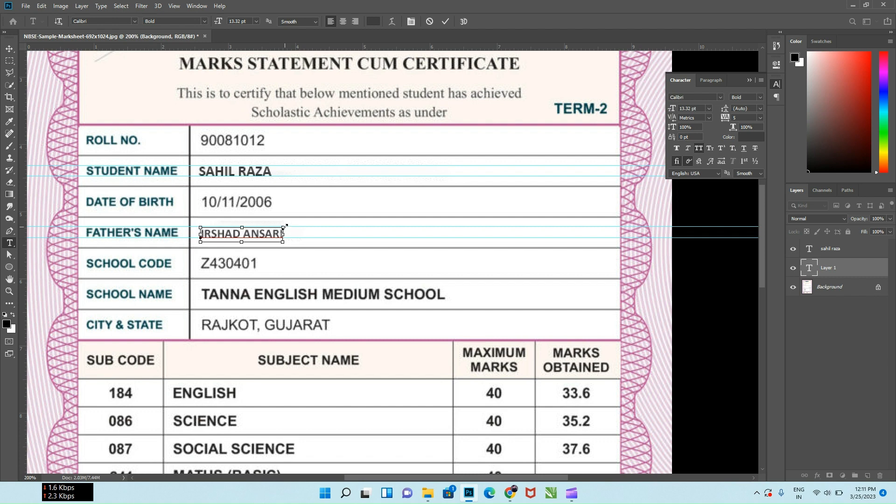
pyautogui.moveTo(284, 226); pyautogui.dragTo(296, 221)
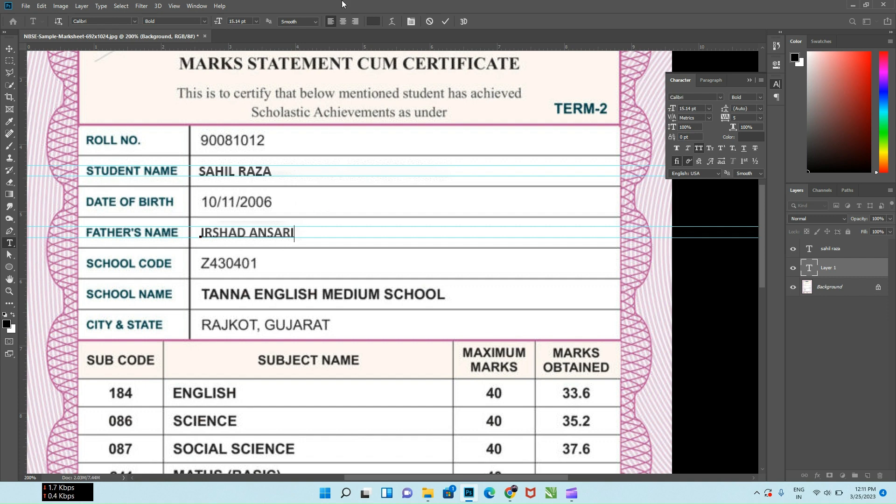
# Set the father's name text to Sharp anti-aliasing and commit it after trying the Regular and Light font styles
pyautogui.click(311, 21)
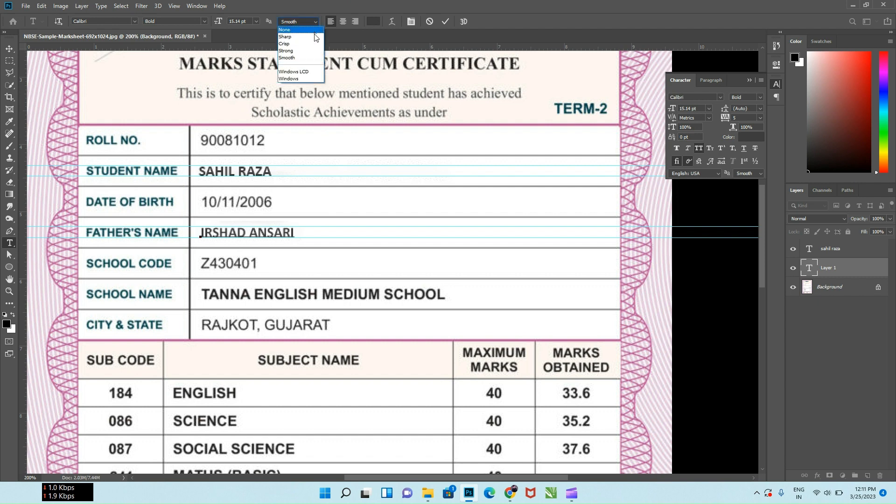
pyautogui.click(314, 40)
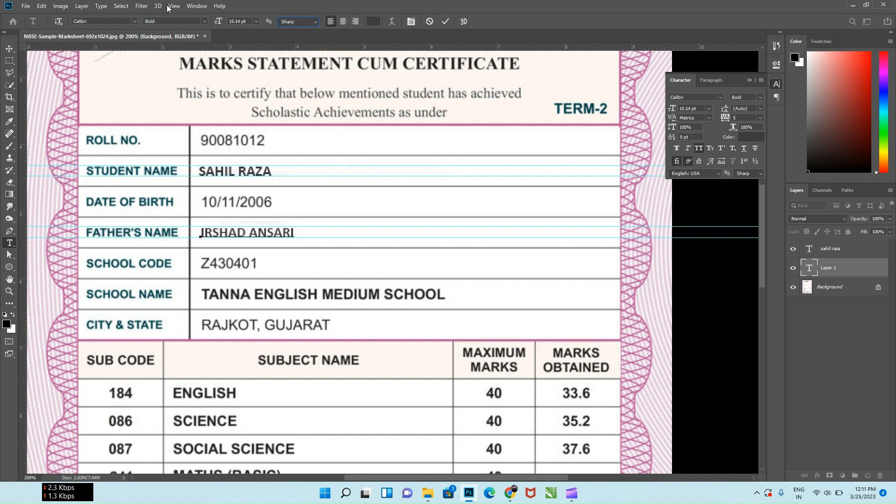
pyautogui.click(204, 21)
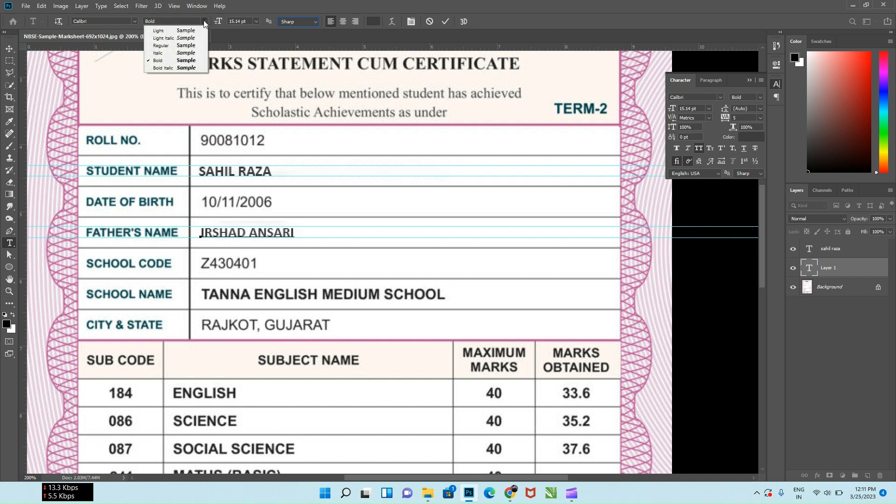
pyautogui.click(190, 46)
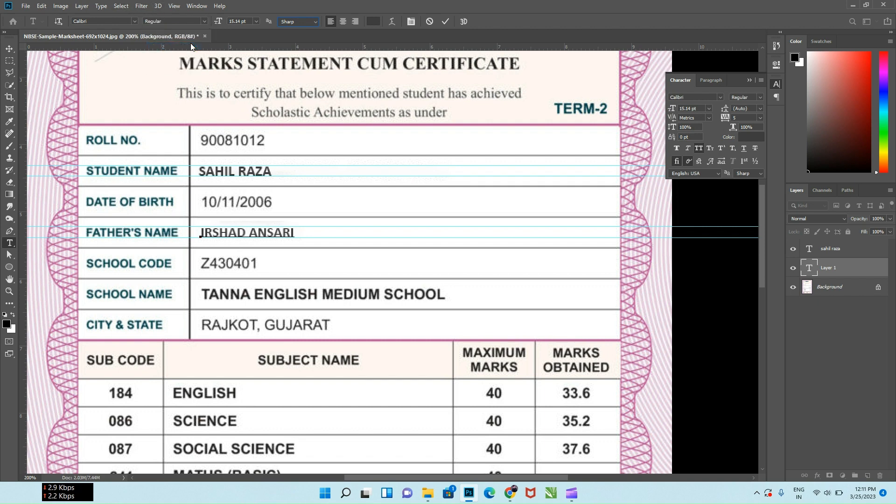
pyautogui.click(203, 21)
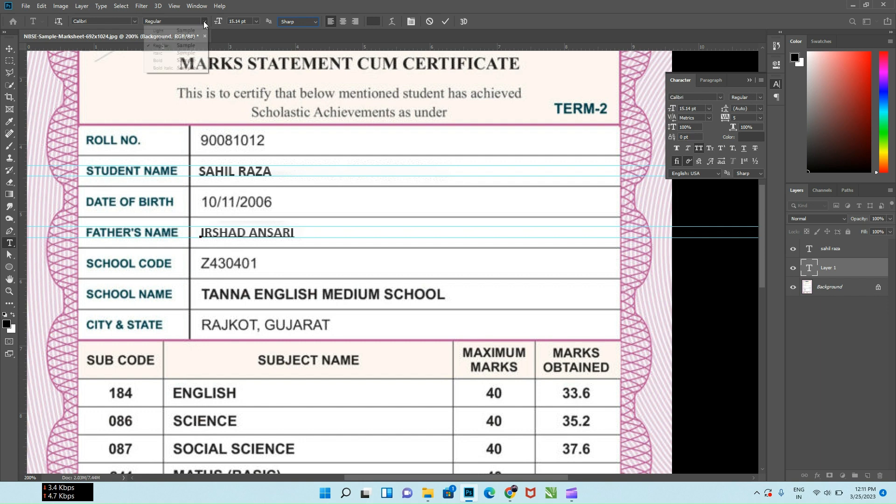
pyautogui.click(192, 30)
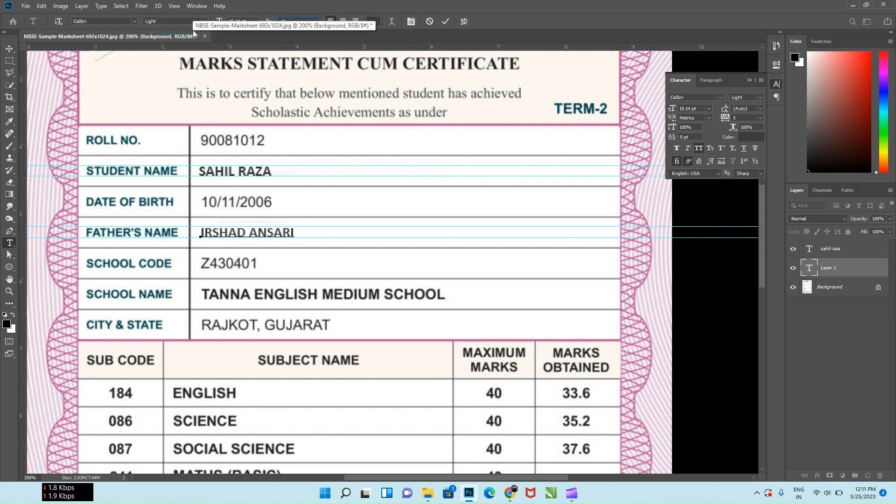
pyautogui.click(446, 21)
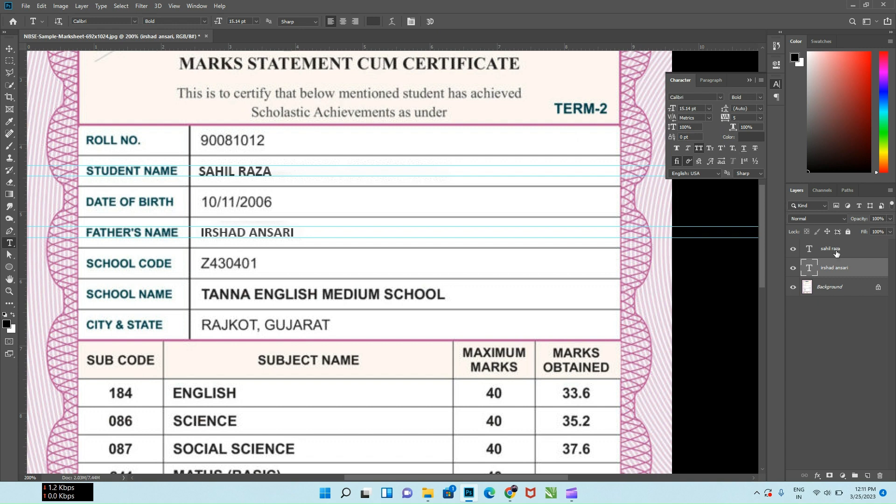
# Try the Light font style on the father's name layer, and set its style to Regular
pyautogui.click(756, 95)
pyautogui.click(757, 105)
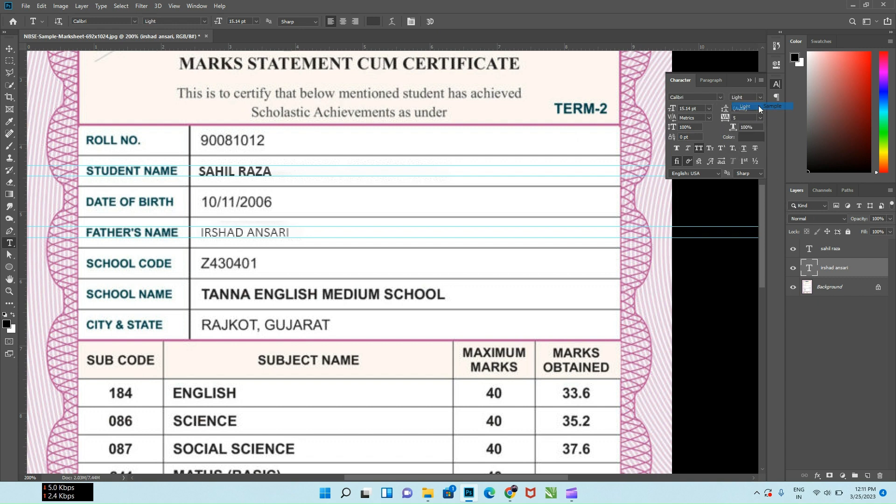
pyautogui.click(759, 97)
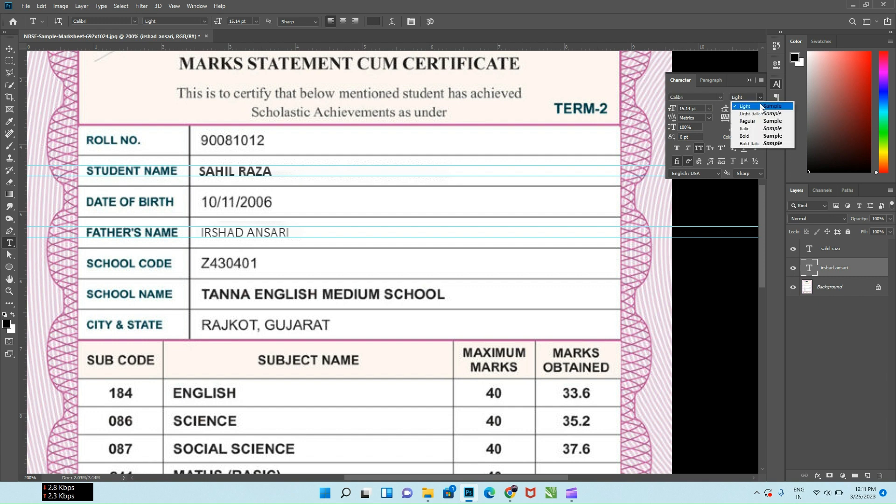
pyautogui.click(761, 121)
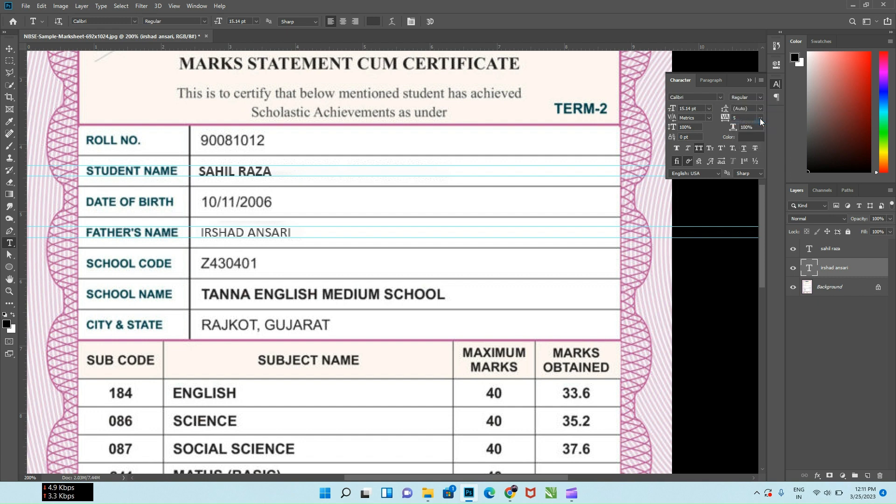
pyautogui.click(760, 98)
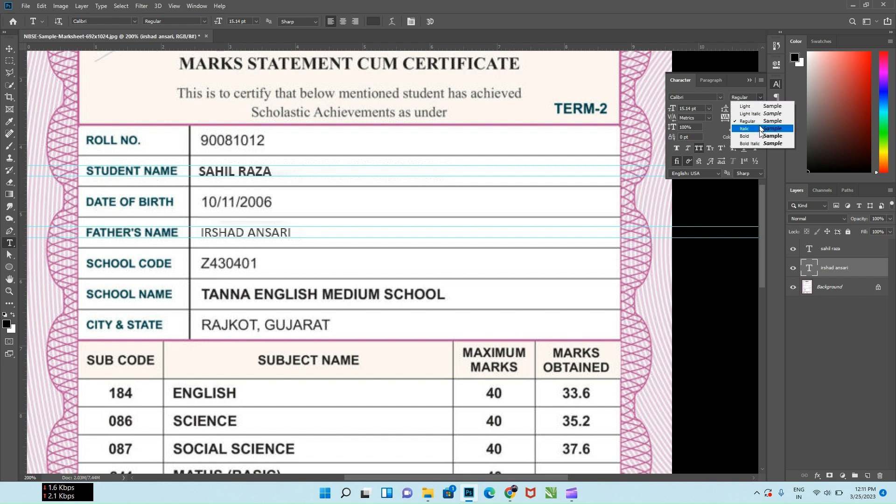
pyautogui.click(763, 214)
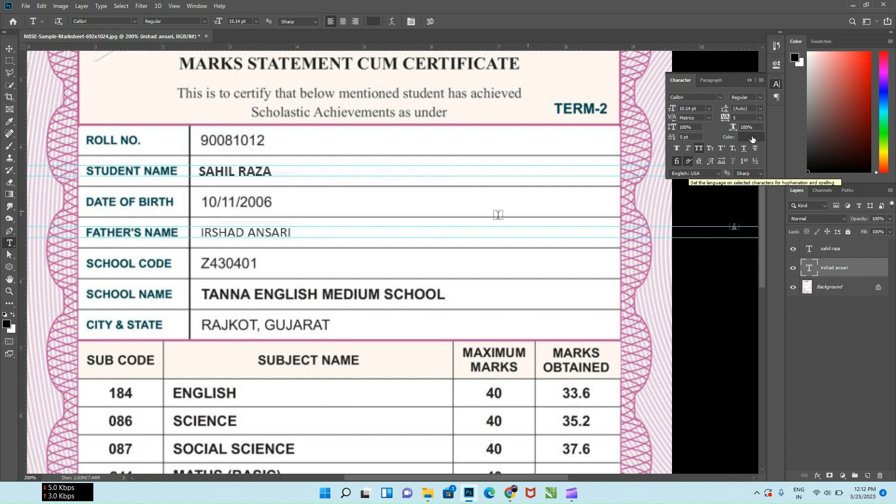
# Scale the father's name text up proportionally to 16 pt with Free Transform
pyautogui.hotkey('ctrl', 't')
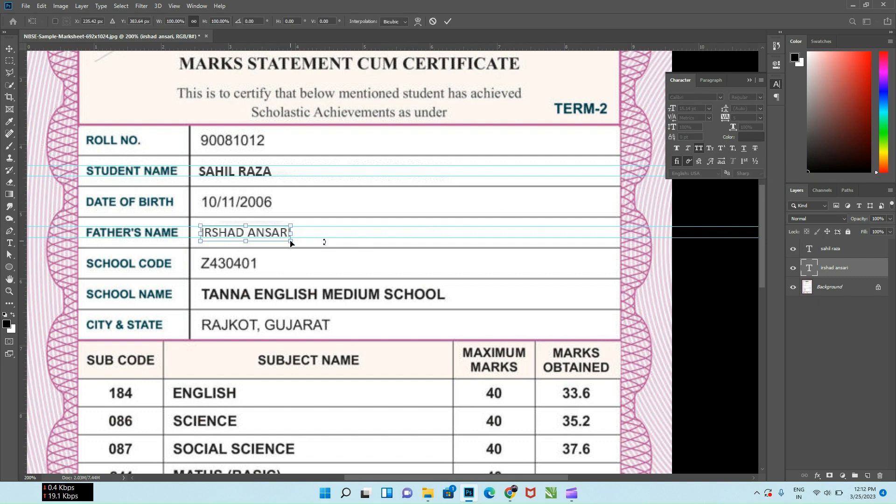
pyautogui.moveTo(291, 241); pyautogui.dragTo(297, 246)
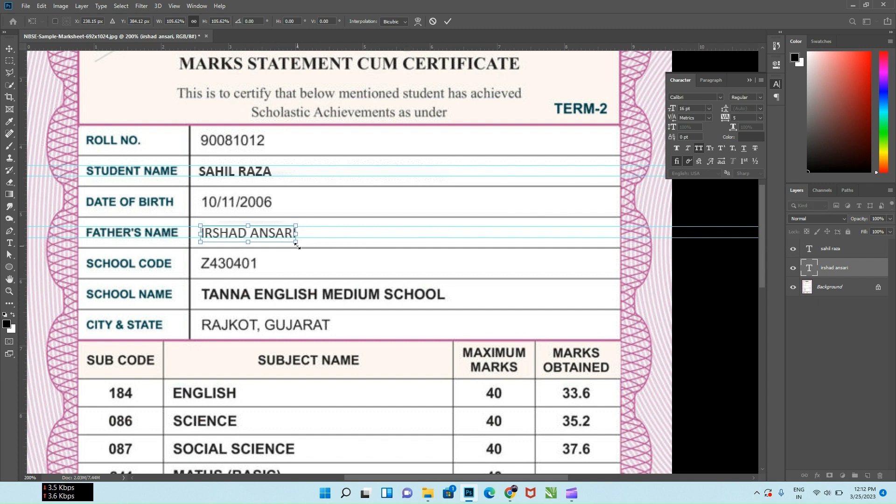
pyautogui.click(447, 21)
# Nudge the father's name text slightly to the right to line it up with the entries in the neighbouring rows
pyautogui.press('v')
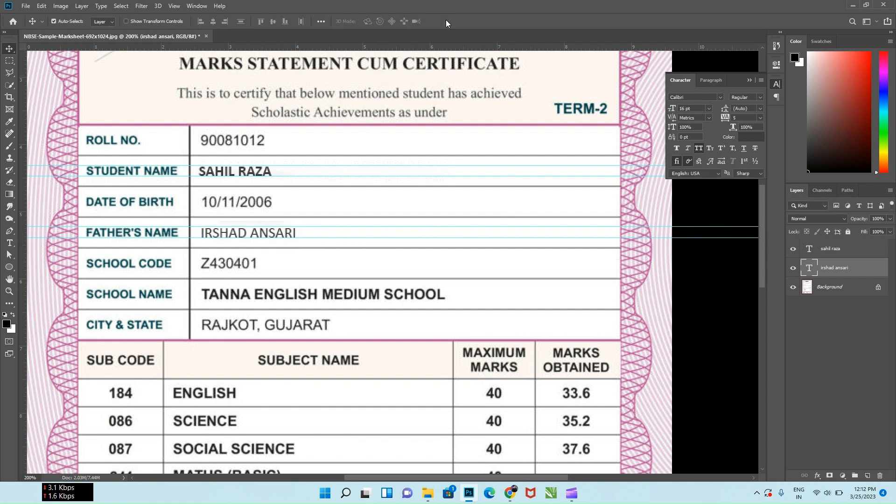
pyautogui.press('Left')
pyautogui.press('Left')
pyautogui.press('Right')
pyautogui.press('Right')
pyautogui.press('Right')
pyautogui.press('Right')
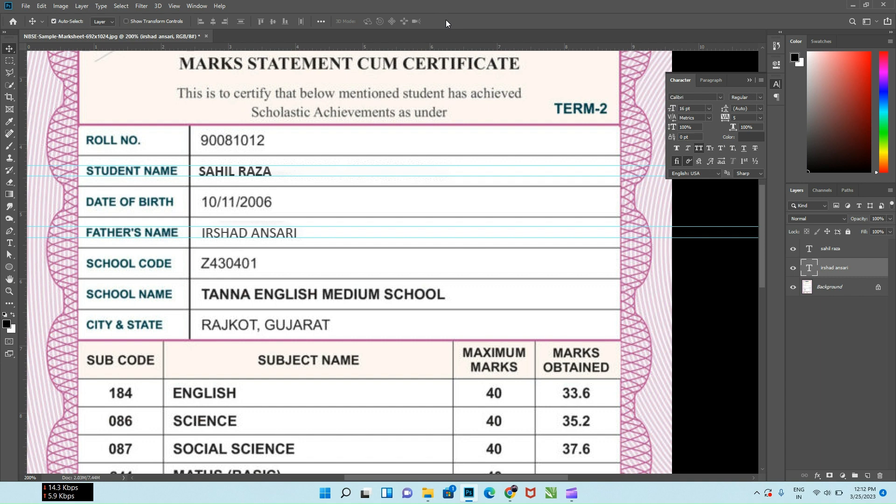
pyautogui.press('Up')
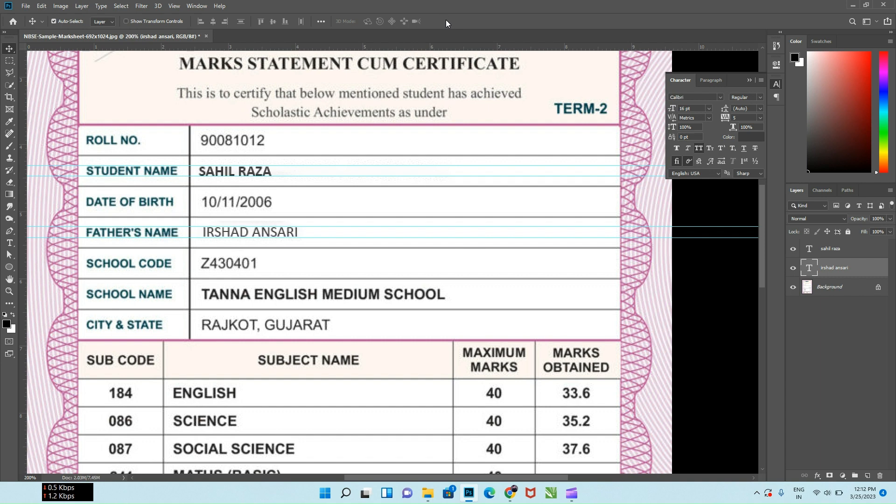
pyautogui.press('Down')
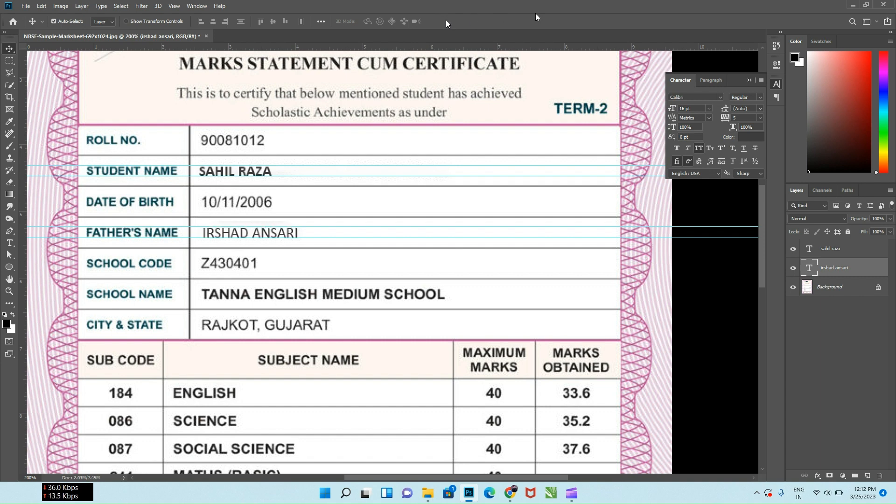
# Collapse the Character settings and activate the Background layer with the Rectangular Marquee tool ready for selecting
pyautogui.click(749, 80)
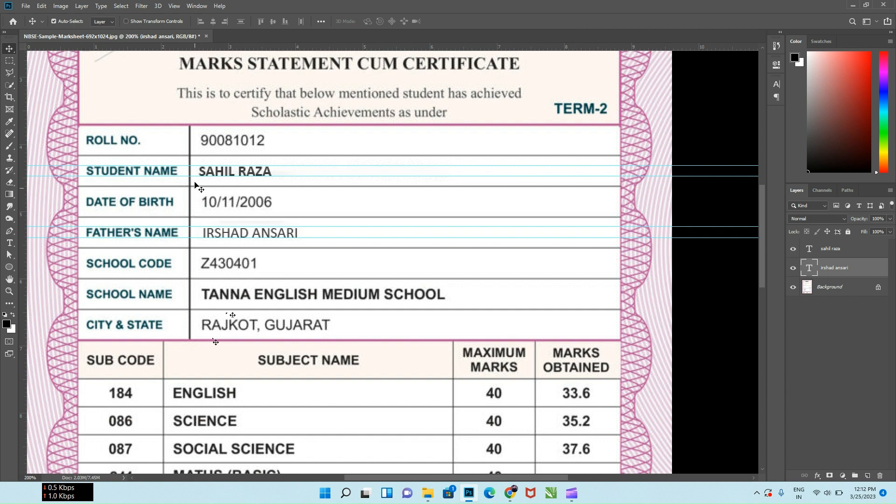
pyautogui.click(9, 61)
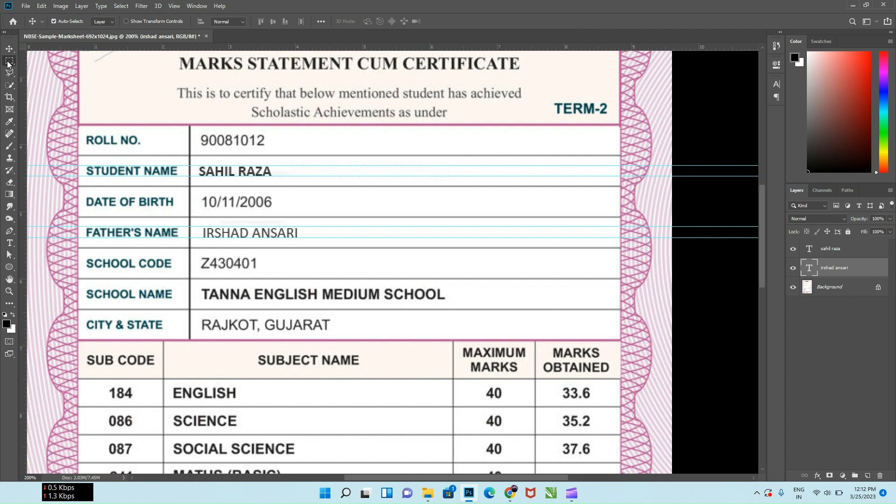
pyautogui.click(835, 287)
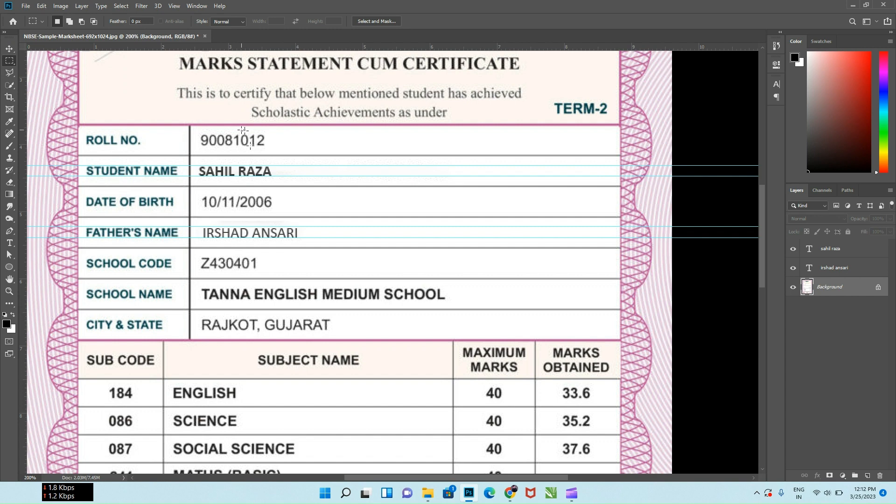